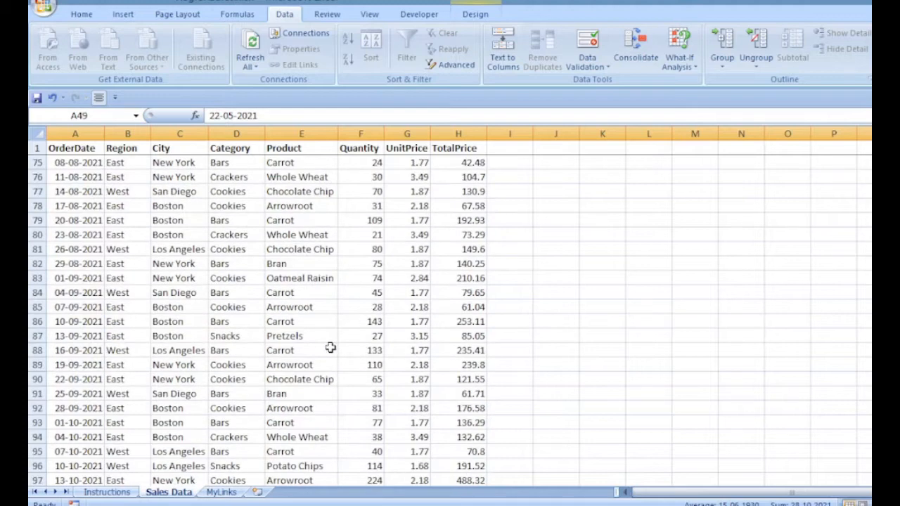
# Apply the Light table style with a solid red header row to the sales data table.
pyautogui.click(327, 337)
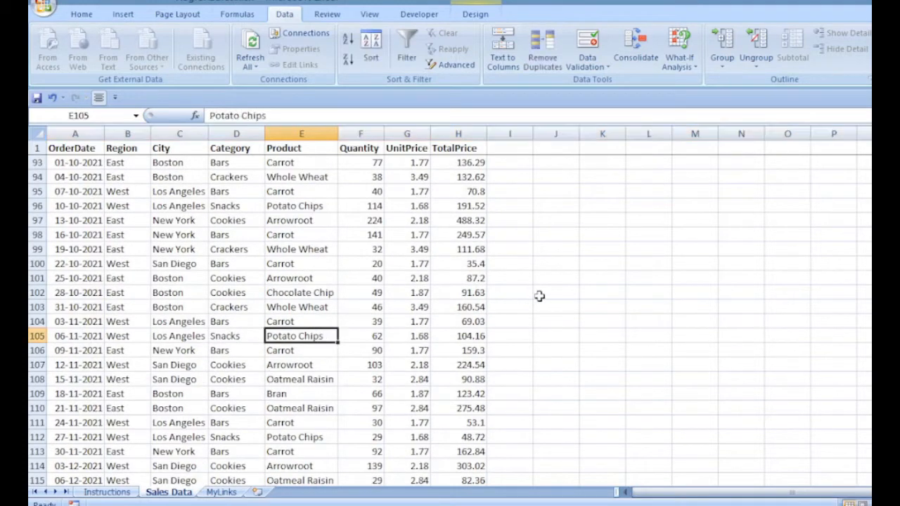
pyautogui.scroll(7, 359, 174)
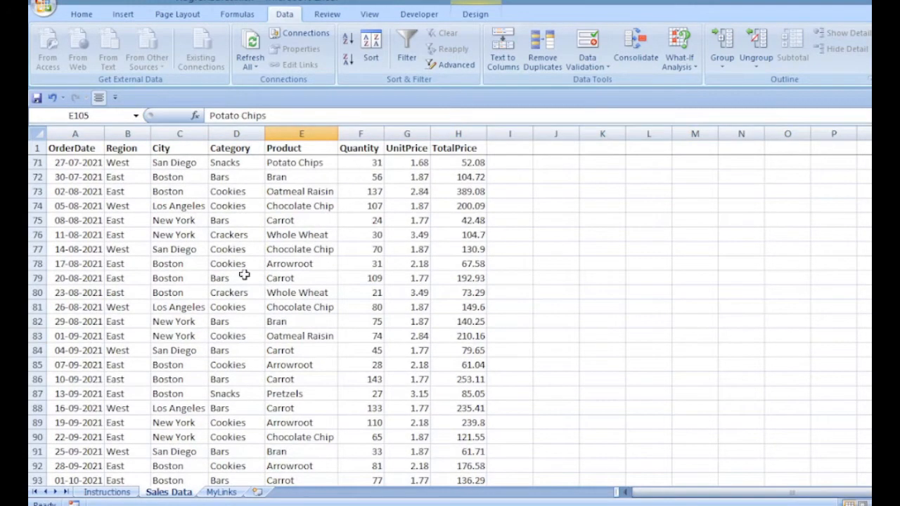
pyautogui.click(276, 246)
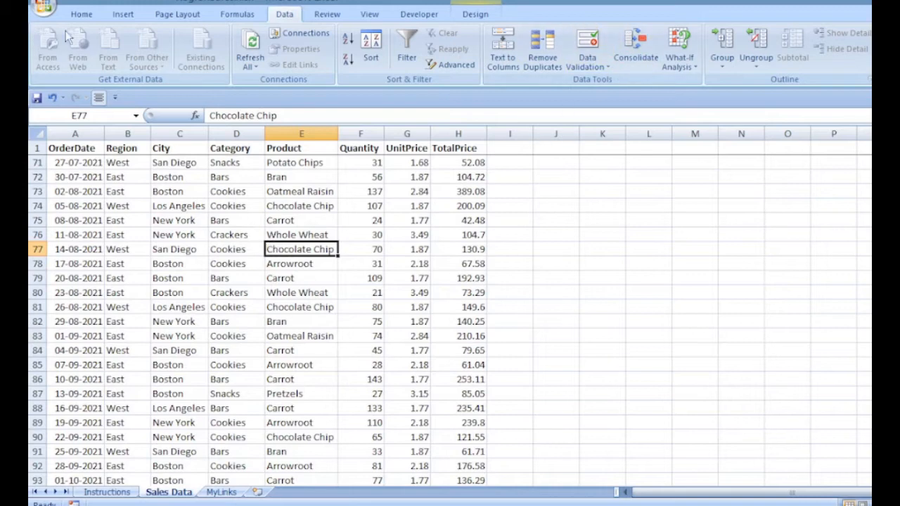
pyautogui.click(82, 14)
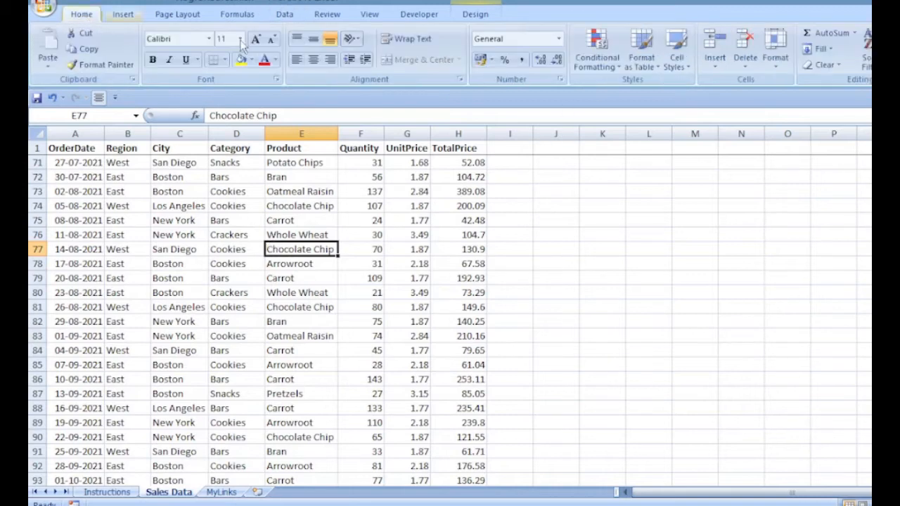
pyautogui.click(641, 53)
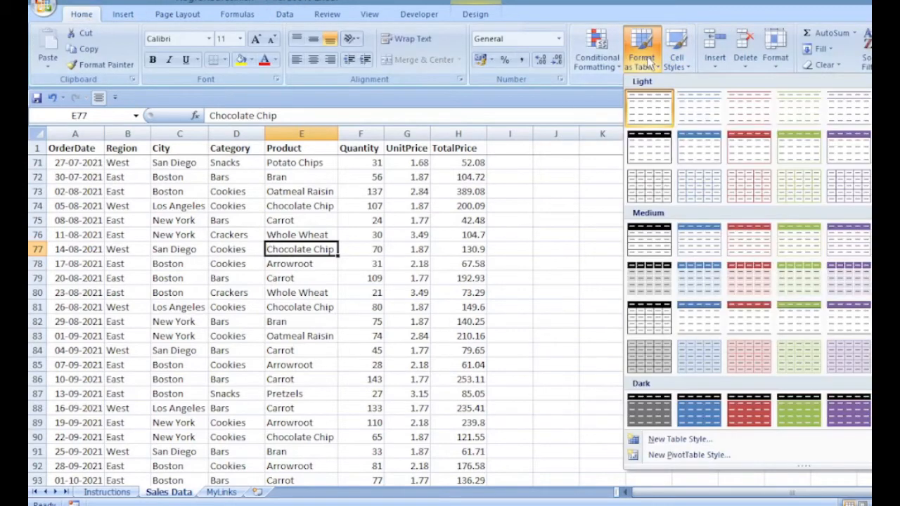
pyautogui.click(734, 155)
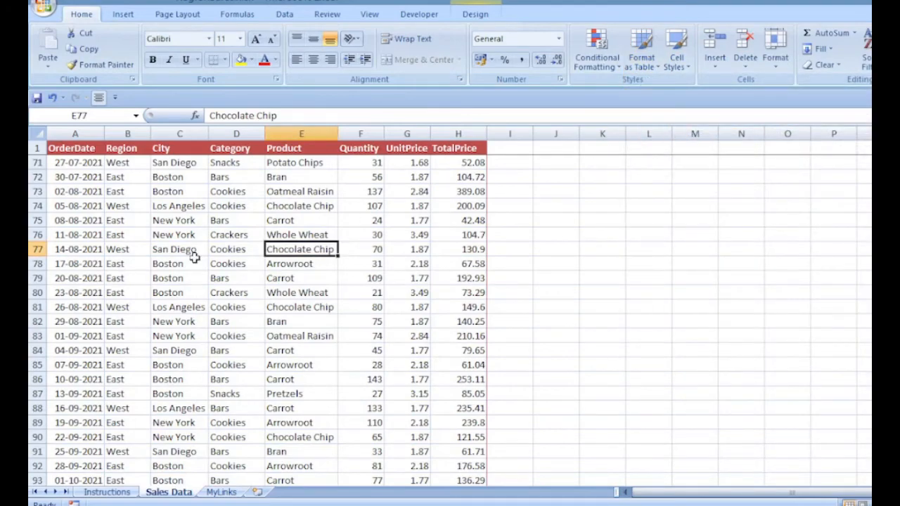
# Examine the sales records through the last row and the Category, Product, City, Region and OrderDate column headers.
pyautogui.scroll(11, 195, 253)
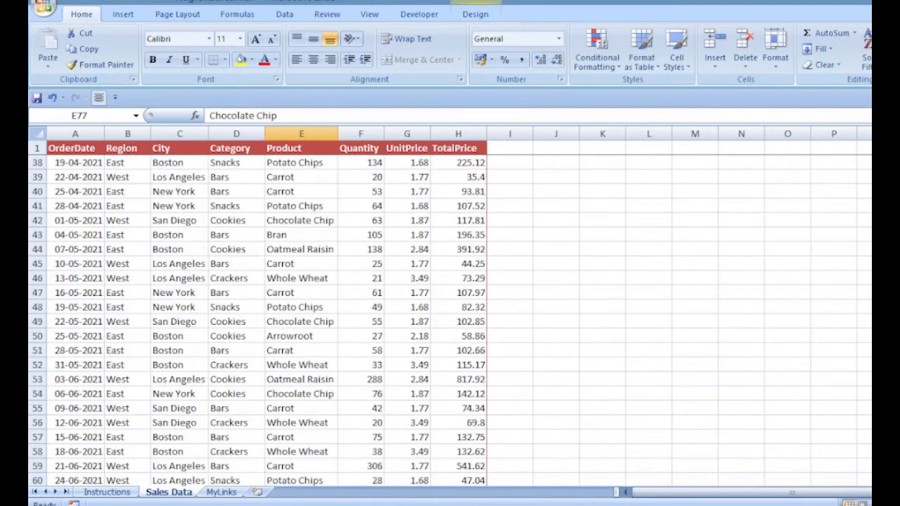
pyautogui.scroll(5, 256, 316)
pyautogui.scroll(-20, 257, 316)
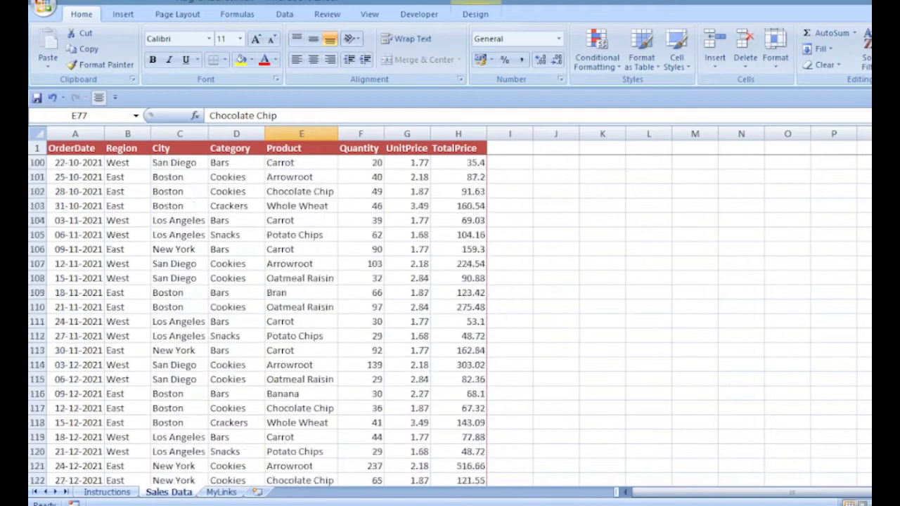
pyautogui.scroll(-20, 257, 316)
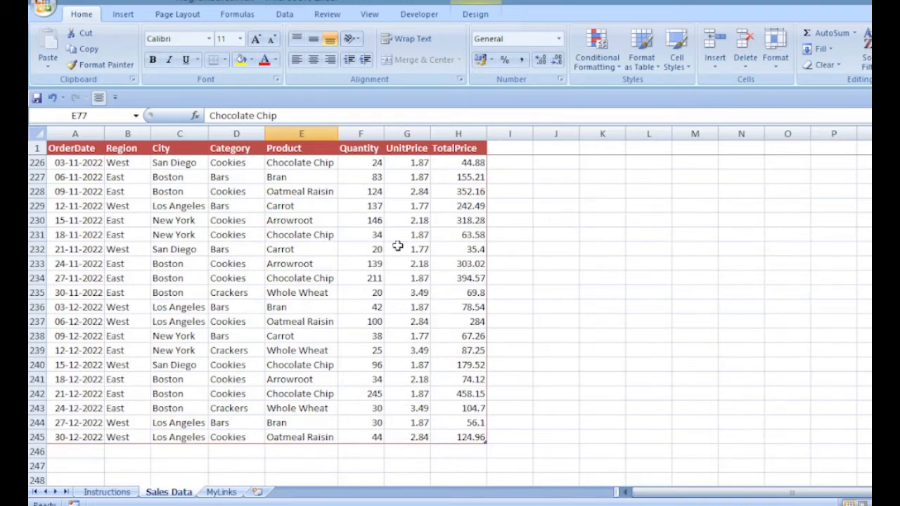
pyautogui.scroll(1, 369, 258)
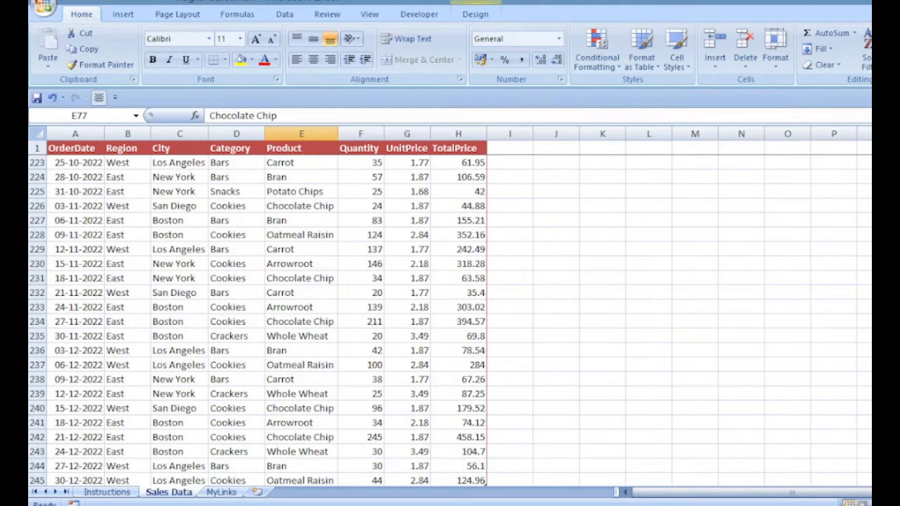
pyautogui.scroll(20, 372, 246)
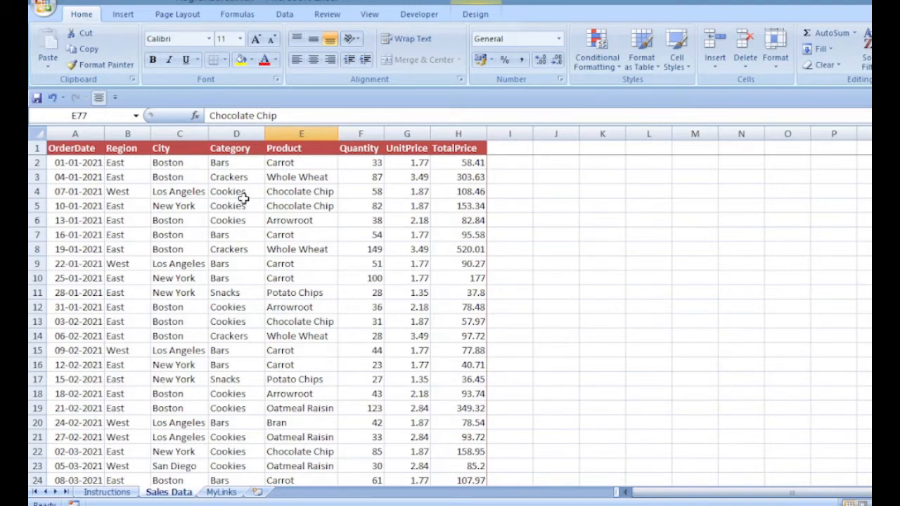
pyautogui.click(242, 151)
pyautogui.click(312, 148)
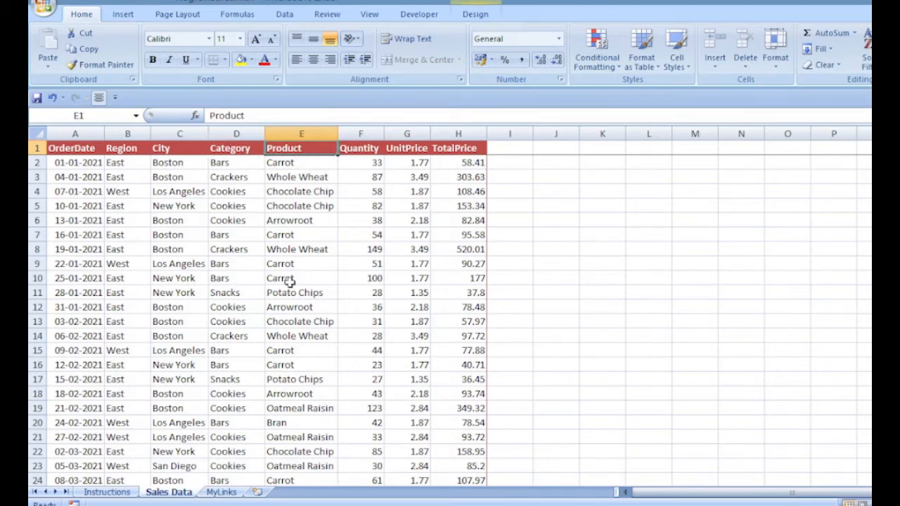
pyautogui.click(175, 148)
pyautogui.click(125, 148)
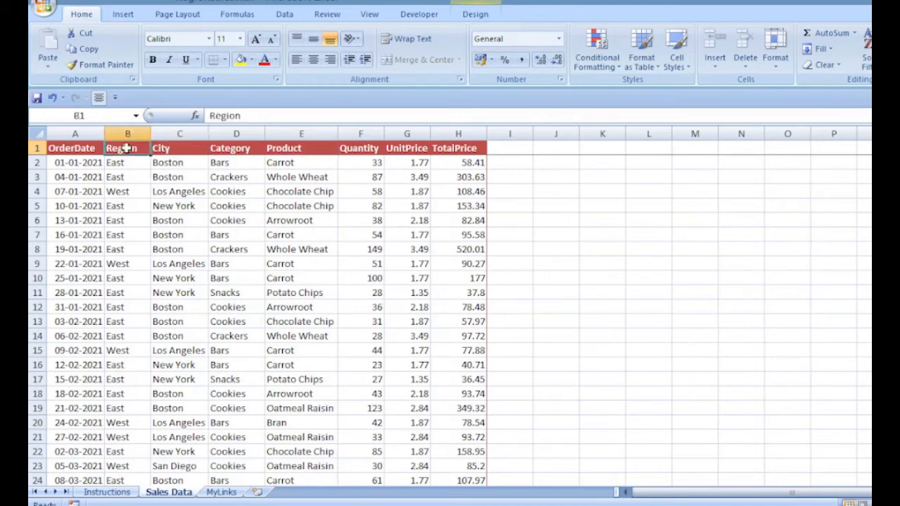
pyautogui.click(81, 149)
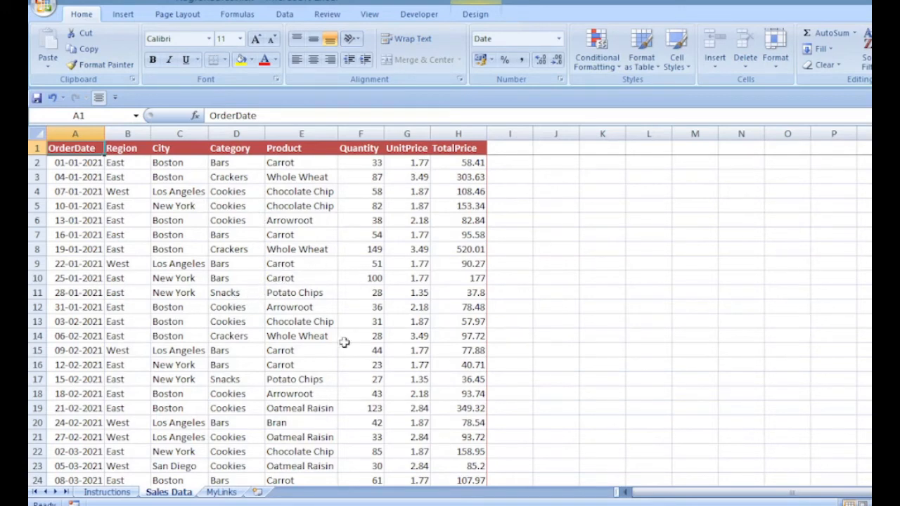
# Create a PivotTable from the Sales_Data table on a new worksheet.
pyautogui.scroll(-10, 345, 341)
pyautogui.scroll(-12, 350, 340)
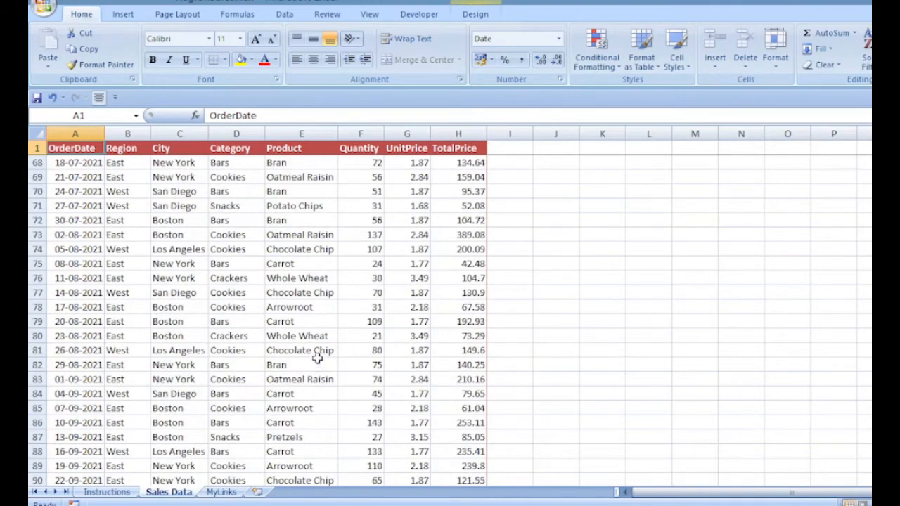
pyautogui.click(126, 15)
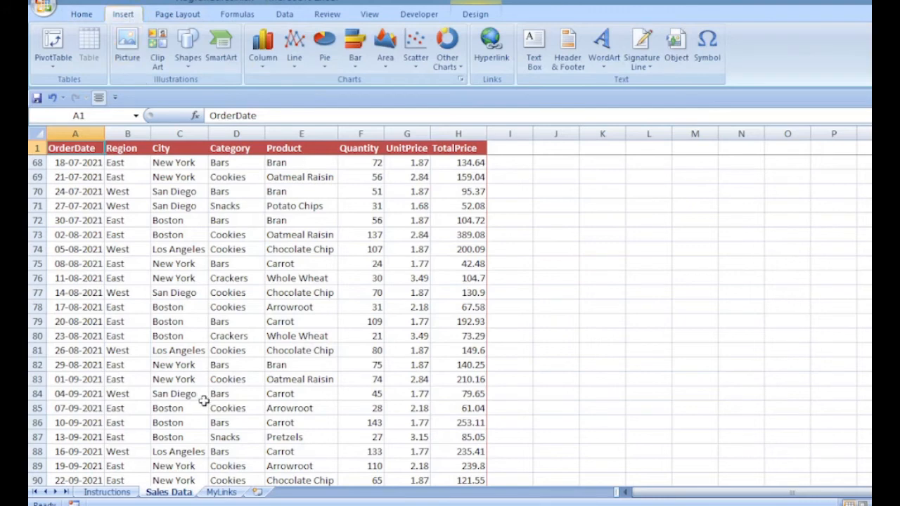
pyautogui.click(220, 308)
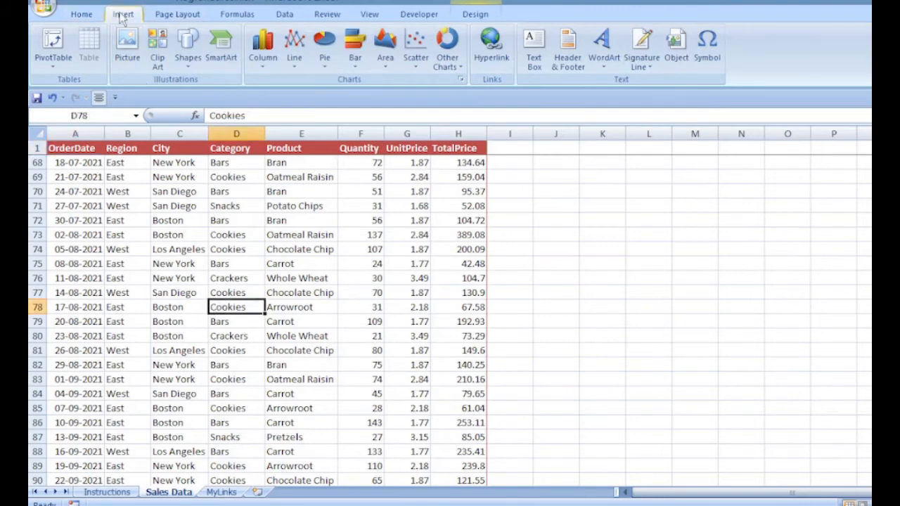
pyautogui.click(52, 46)
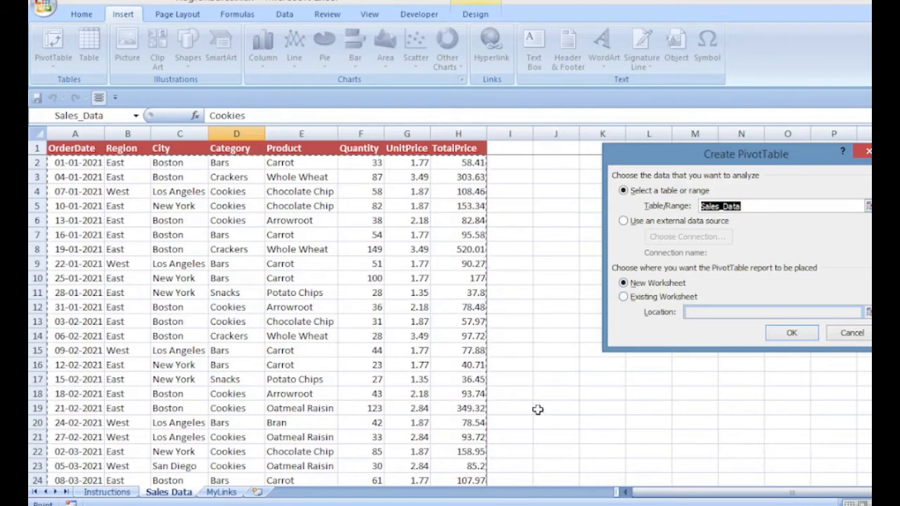
pyautogui.click(634, 298)
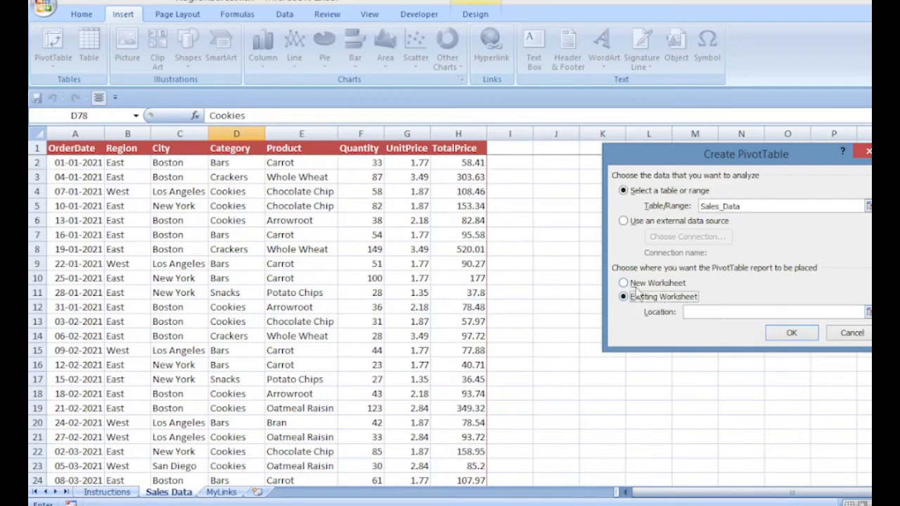
pyautogui.click(624, 284)
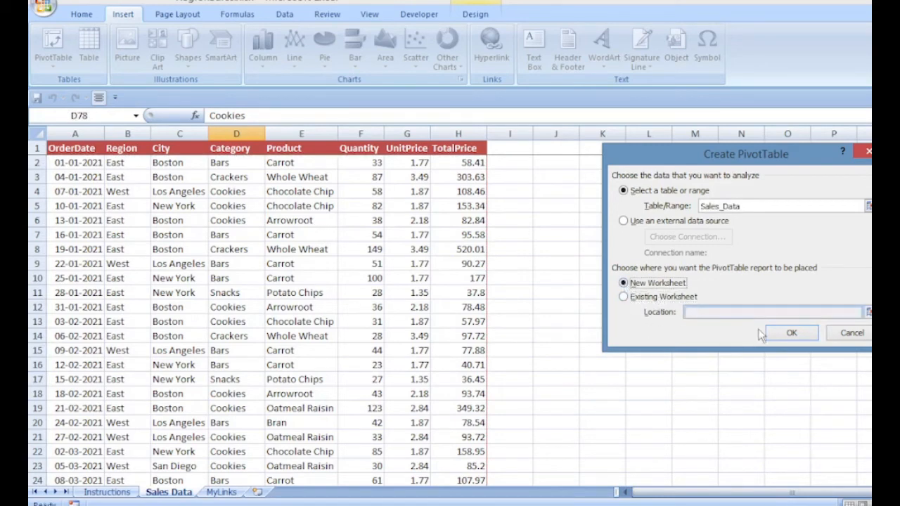
pyautogui.click(790, 334)
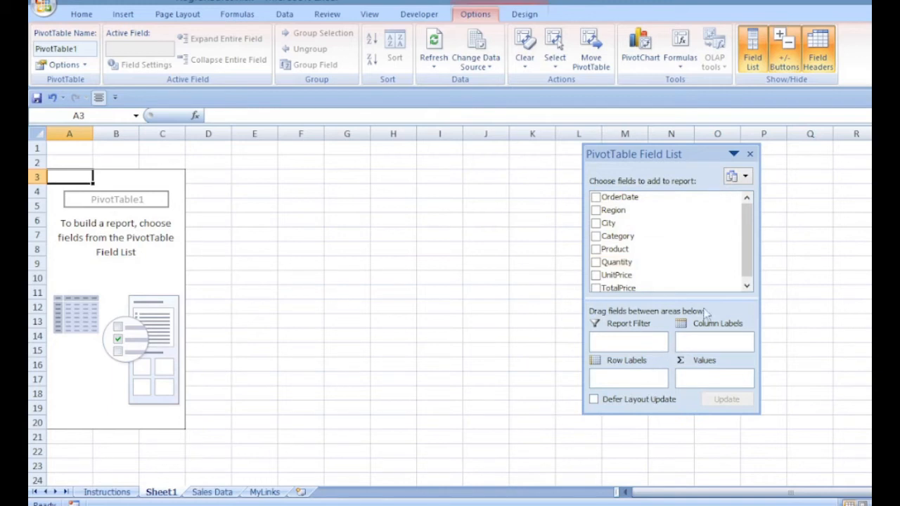
# Try Region and Product in turn as the PivotTable's value field, removing each one again.
pyautogui.moveTo(745, 242)
pyautogui.mouseDown()
pyautogui.moveTo(746, 226)
pyautogui.moveTo(745, 267)
pyautogui.moveTo(742, 205)
pyautogui.moveTo(742, 269)
pyautogui.moveTo(741, 246)
pyautogui.mouseUp()
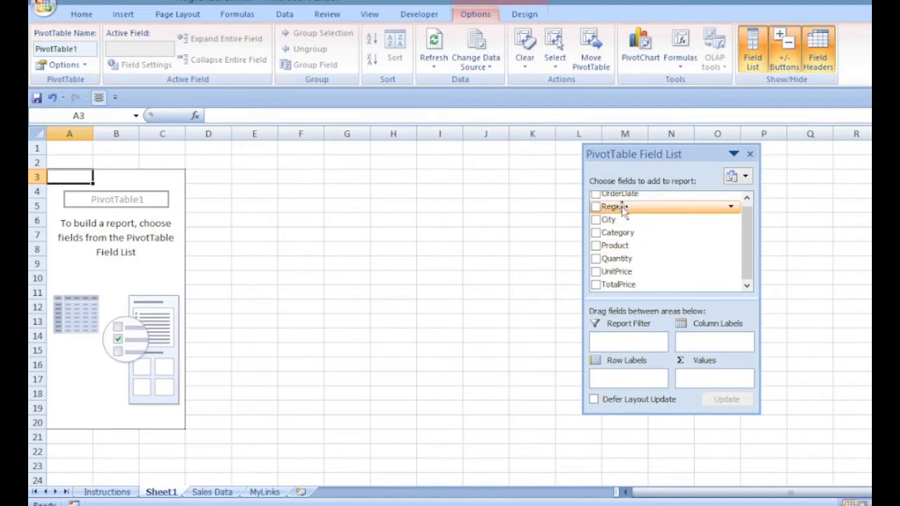
pyautogui.moveTo(622, 211); pyautogui.dragTo(710, 378)
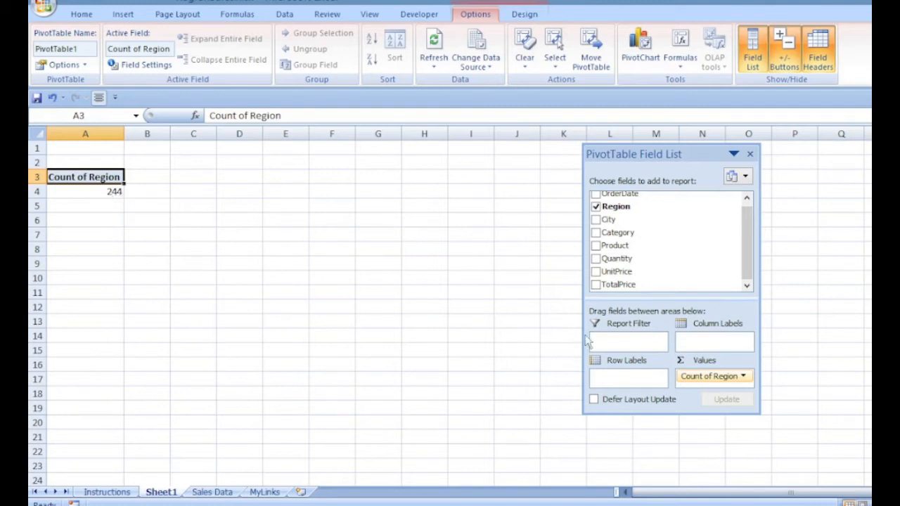
pyautogui.moveTo(713, 377); pyautogui.dragTo(520, 323)
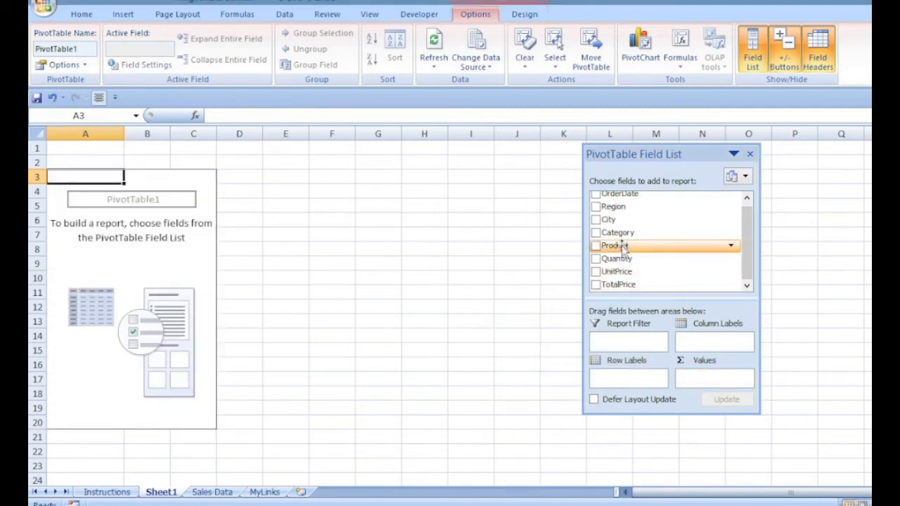
pyautogui.moveTo(623, 247); pyautogui.dragTo(724, 380)
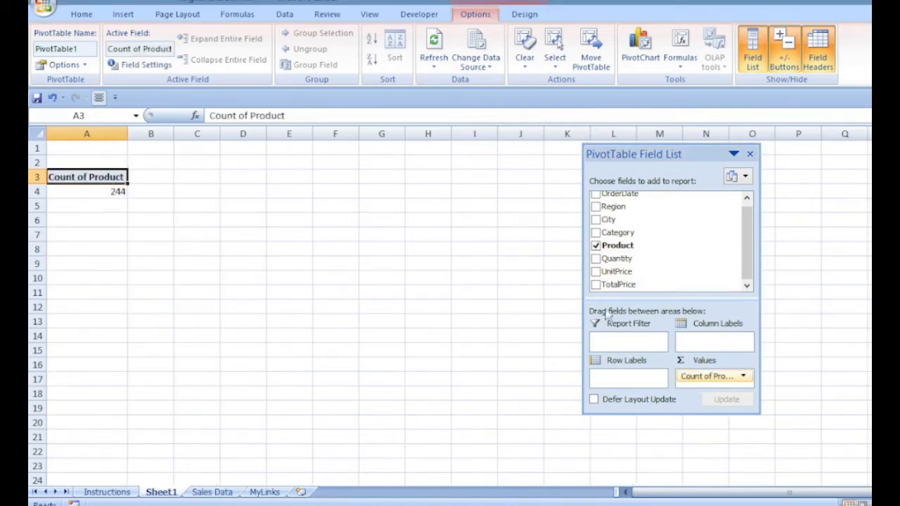
pyautogui.moveTo(703, 376); pyautogui.dragTo(604, 358)
# Add TotalPrice to the PivotTable values as a sum and format it as ₹ currency with 0 decimal places.
pyautogui.moveTo(620, 290); pyautogui.dragTo(704, 377)
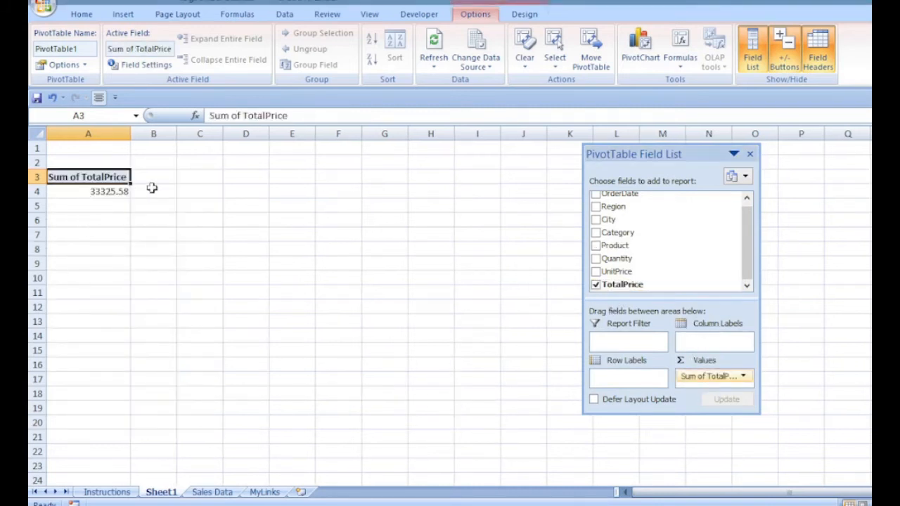
pyautogui.moveTo(77, 190)
pyautogui.click(743, 377)
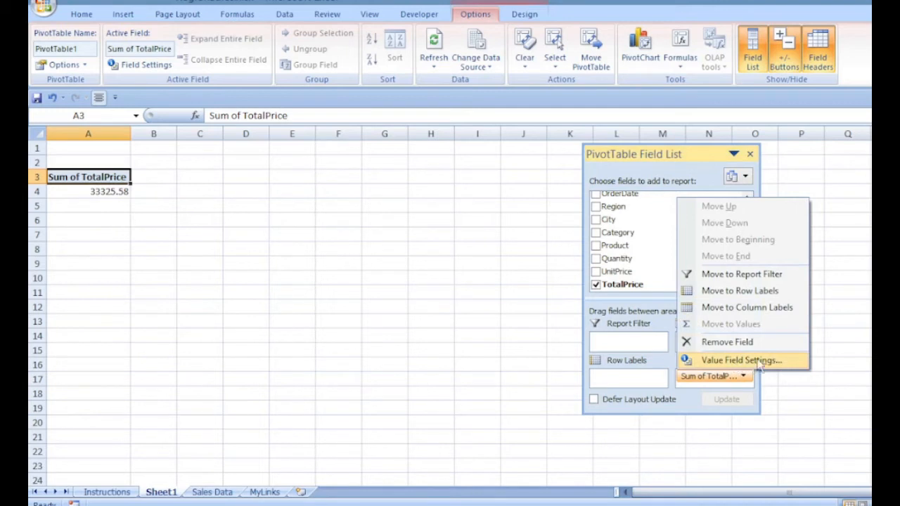
pyautogui.click(758, 361)
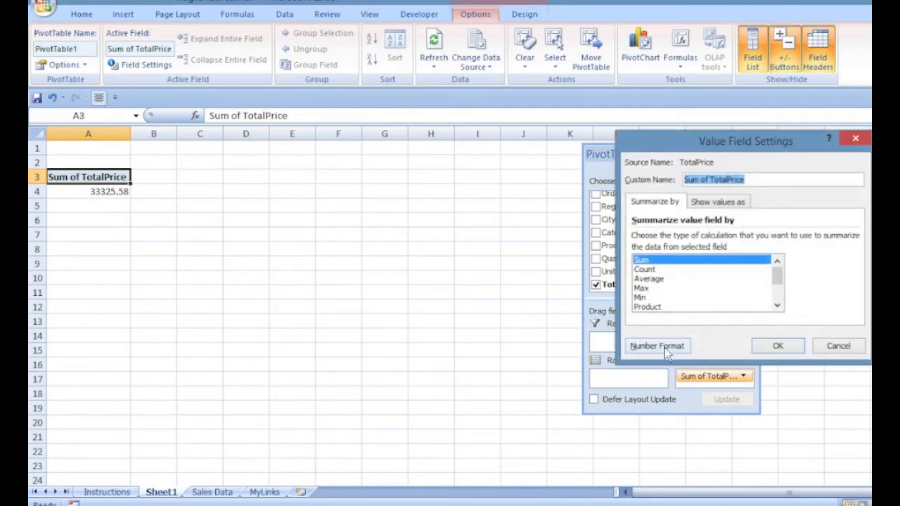
pyautogui.click(664, 347)
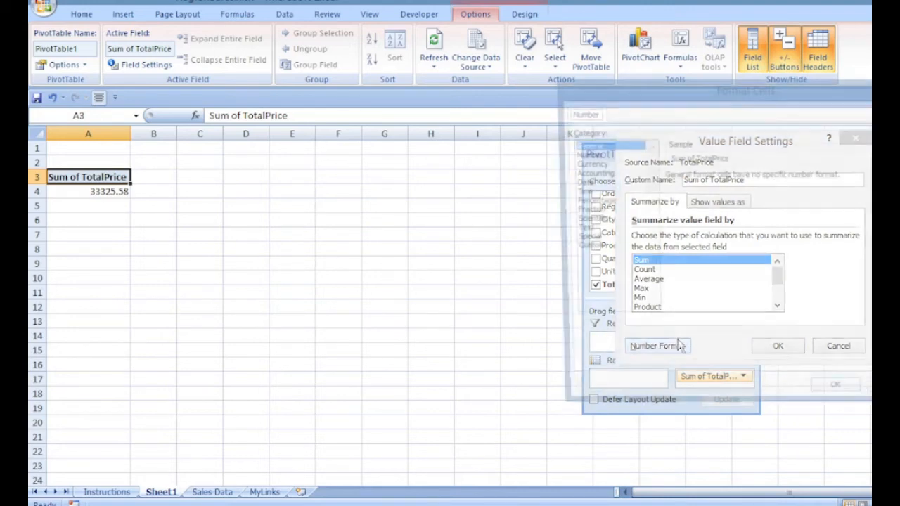
pyautogui.click(587, 154)
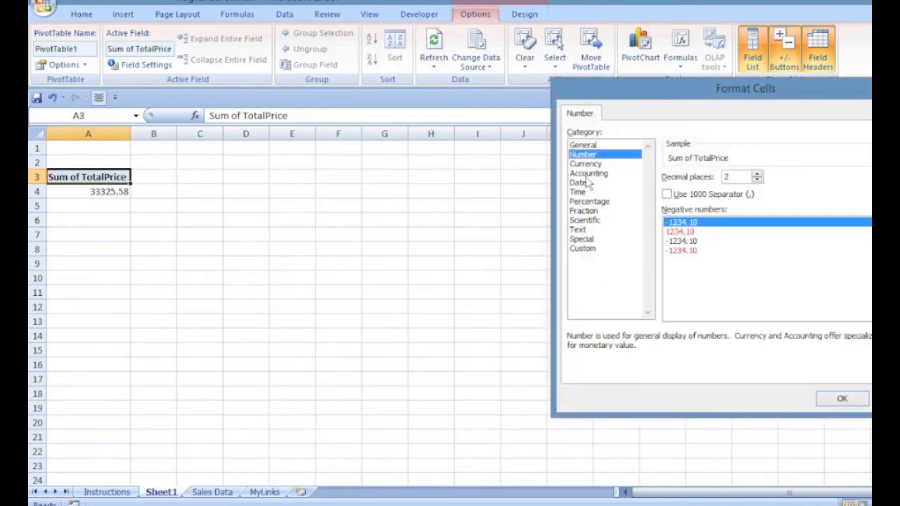
pyautogui.click(587, 164)
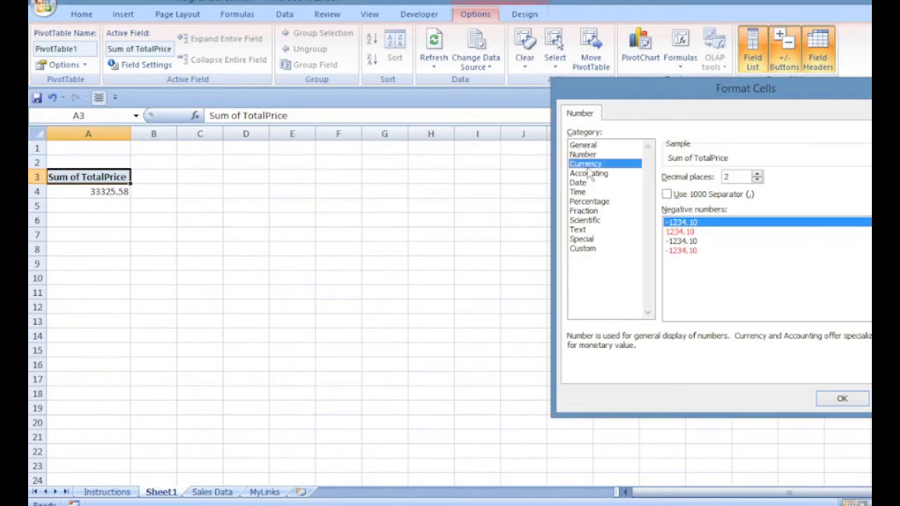
pyautogui.click(757, 180)
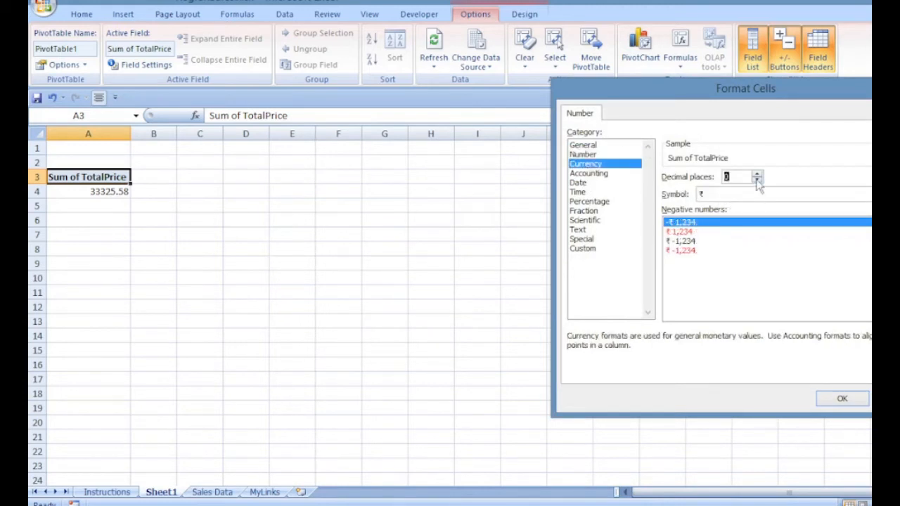
pyautogui.click(834, 399)
pyautogui.click(780, 346)
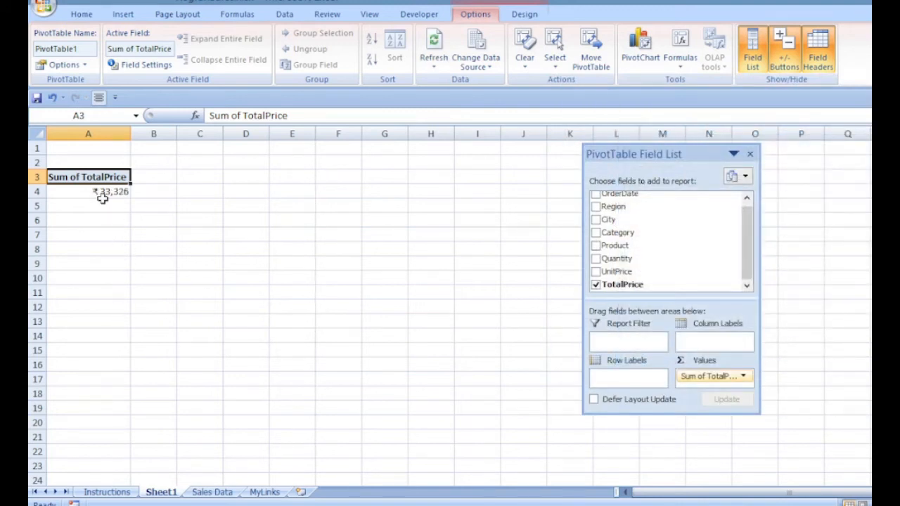
pyautogui.click(743, 377)
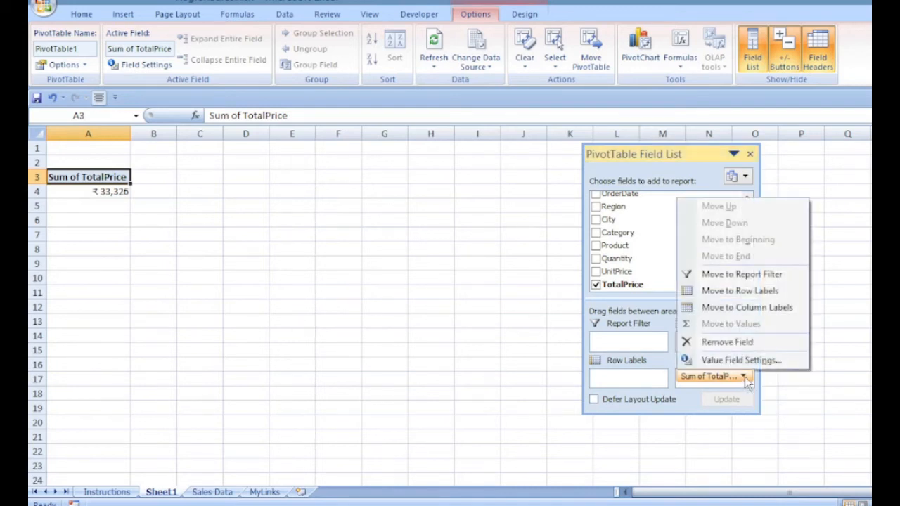
pyautogui.click(745, 379)
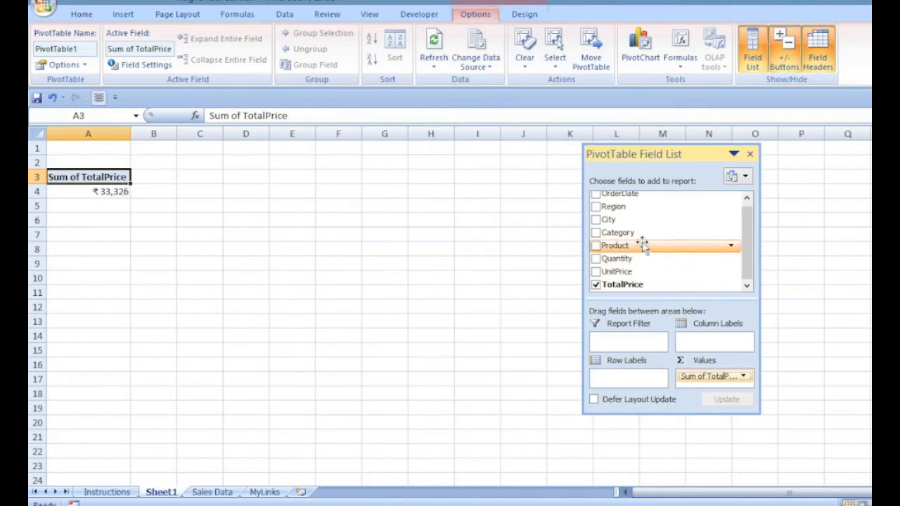
# Add Category to the PivotTable's row labels and Product to its column labels.
pyautogui.moveTo(623, 239); pyautogui.dragTo(621, 377)
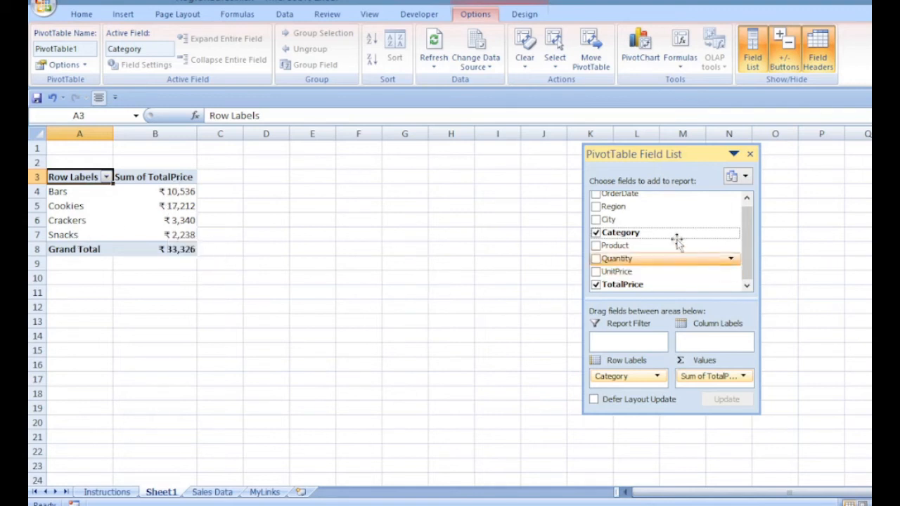
pyautogui.moveTo(622, 246); pyautogui.dragTo(710, 344)
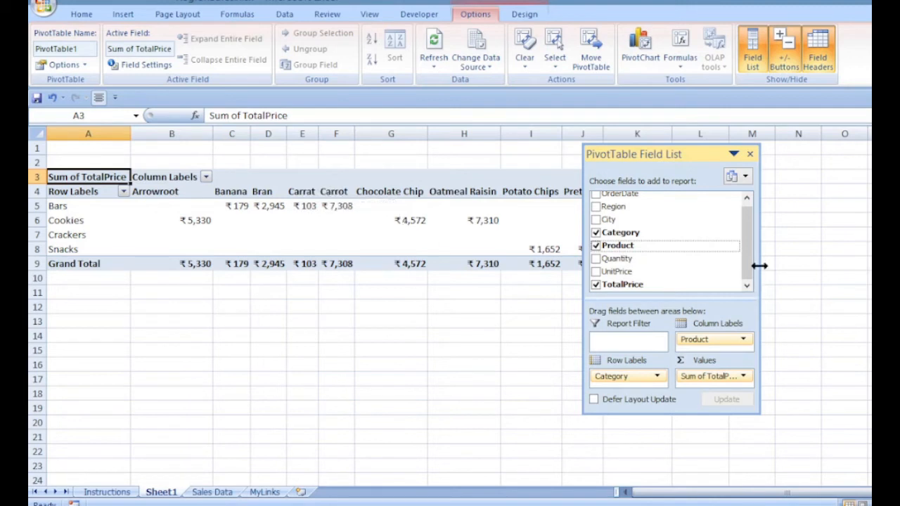
pyautogui.scroll(1, 747, 242)
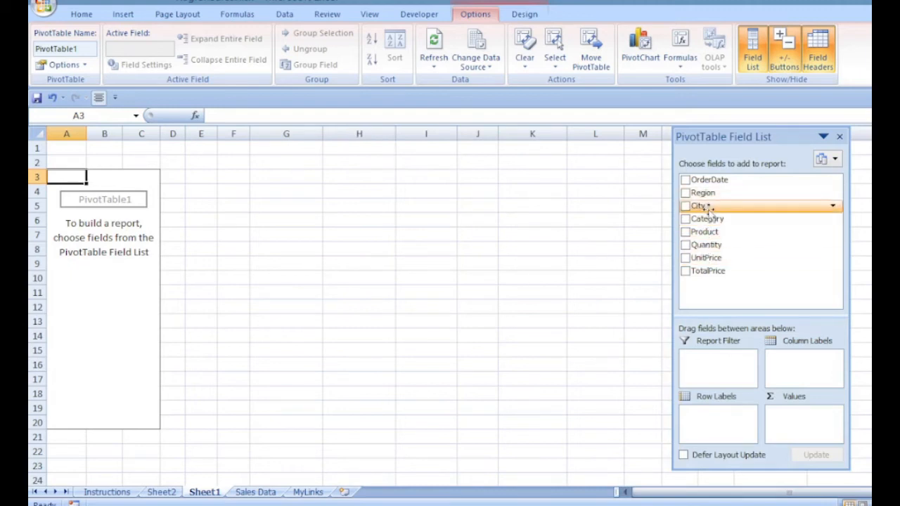
# Lay out the empty PivotTable with OrderDate as row labels, Product as column labels and Quantity as values.
pyautogui.moveTo(709, 179); pyautogui.dragTo(711, 415)
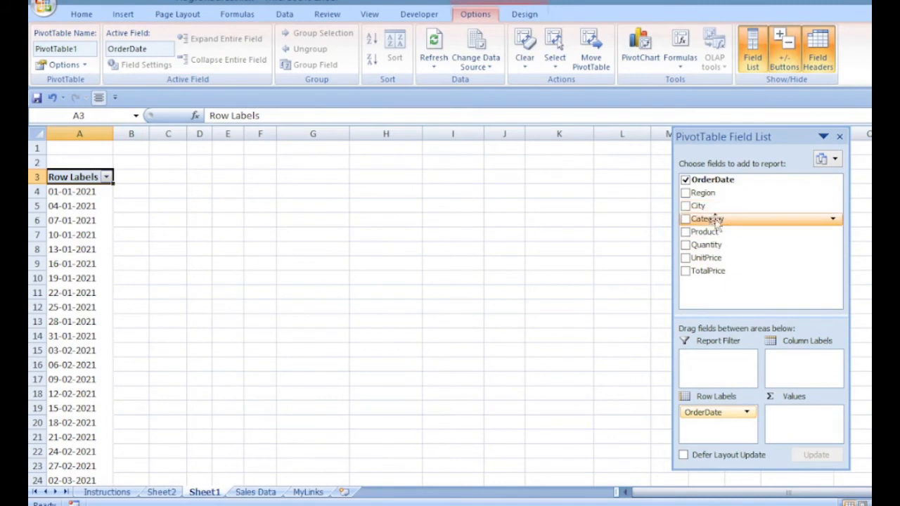
pyautogui.moveTo(712, 237); pyautogui.dragTo(792, 366)
pyautogui.moveTo(710, 244); pyautogui.dragTo(808, 418)
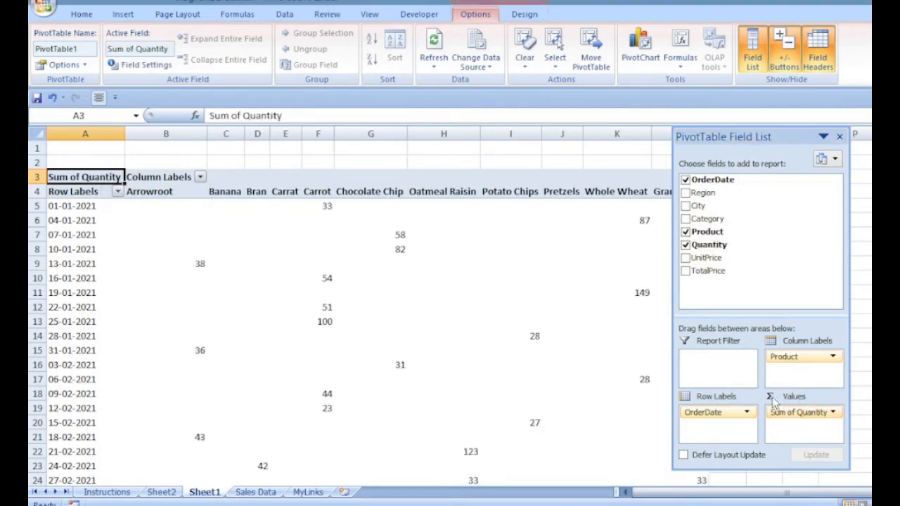
# Change the Quantity value field to be summarized by Count.
pyautogui.click(833, 413)
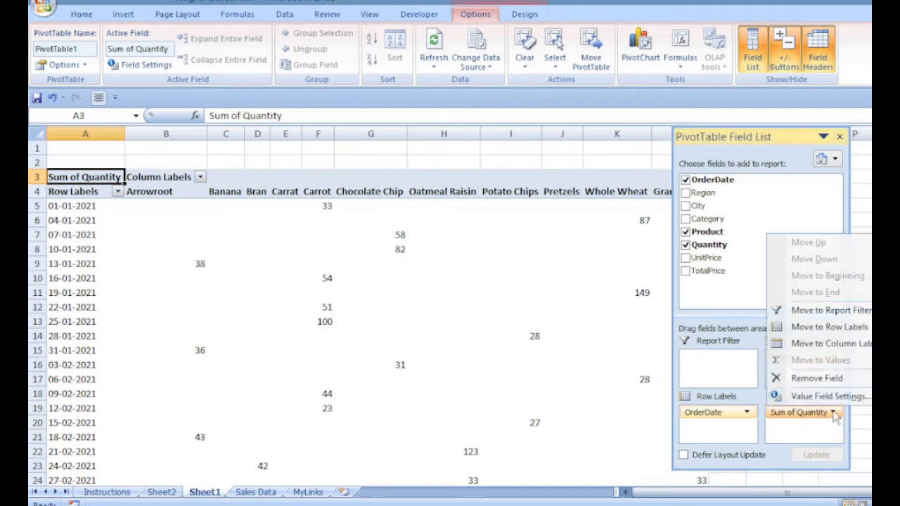
pyautogui.click(832, 397)
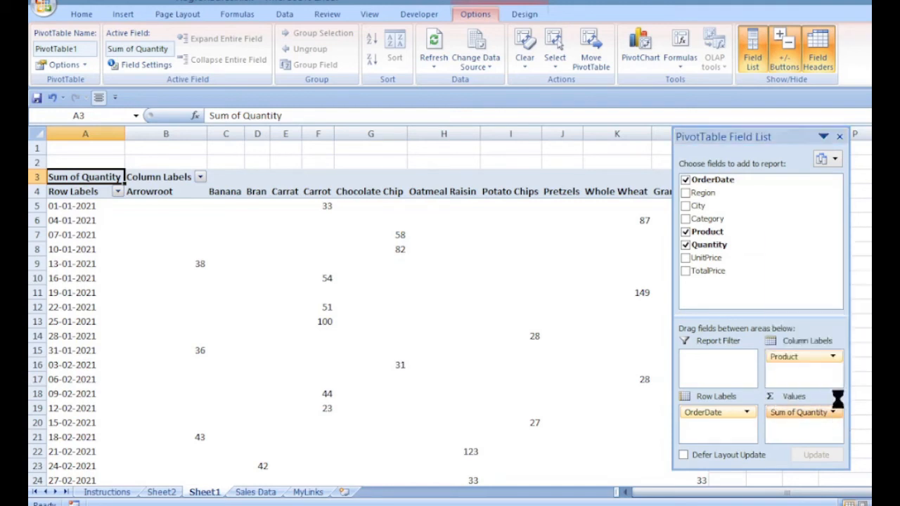
pyautogui.click(645, 269)
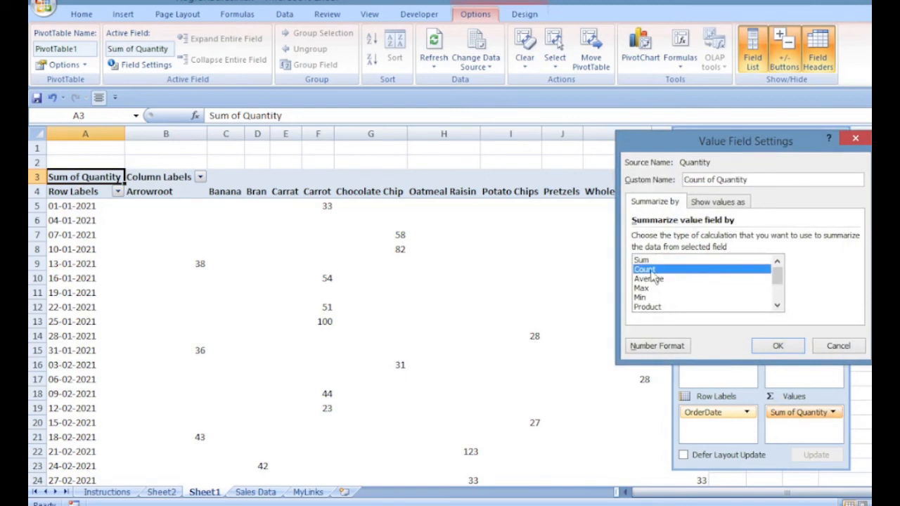
pyautogui.click(779, 345)
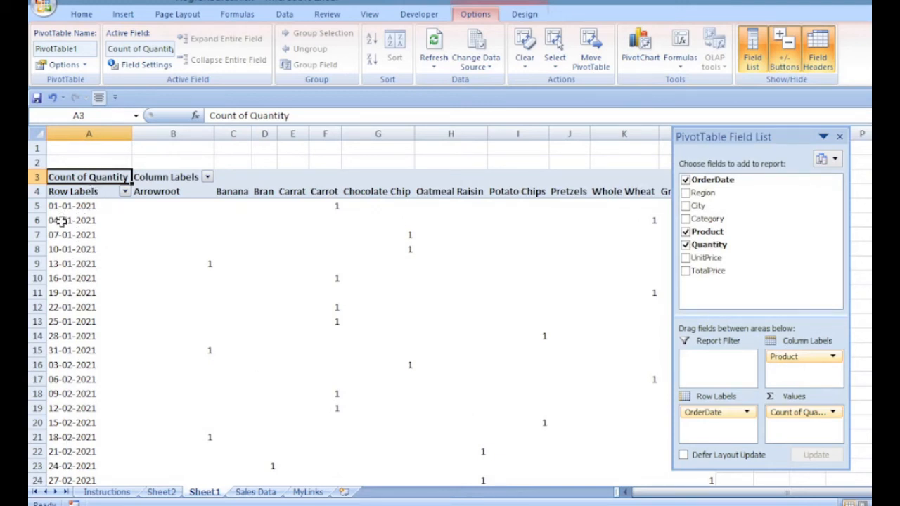
# Group the order dates in the row labels by Months and Years.
pyautogui.scroll(-6, 140, 314)
pyautogui.scroll(6, 78, 307)
pyautogui.click(73, 250)
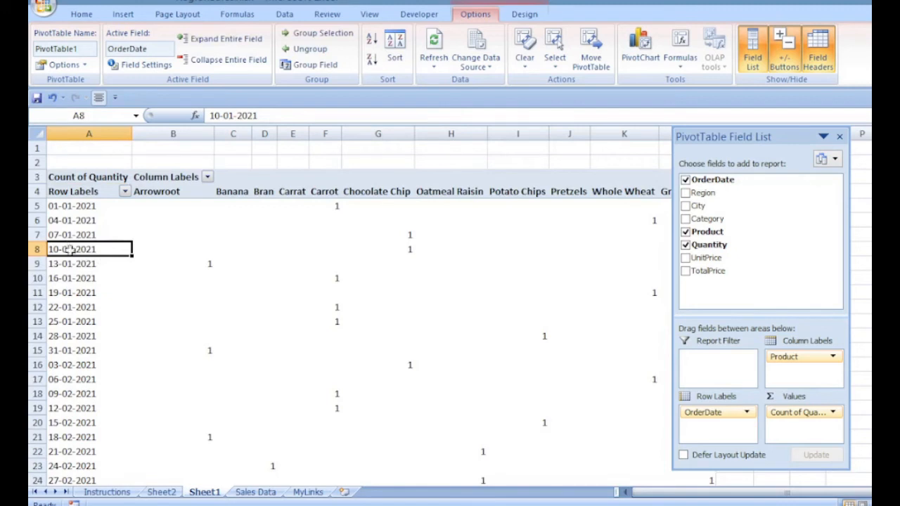
pyautogui.click(306, 39)
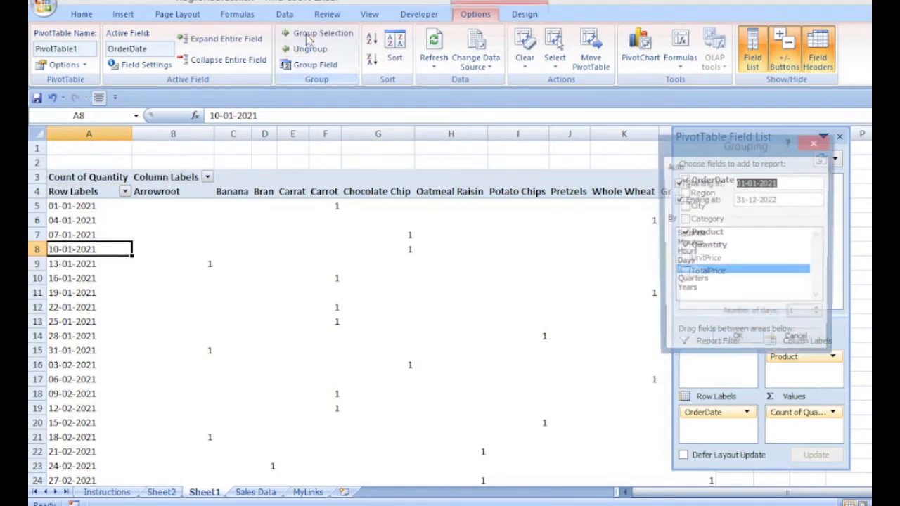
pyautogui.click(686, 291)
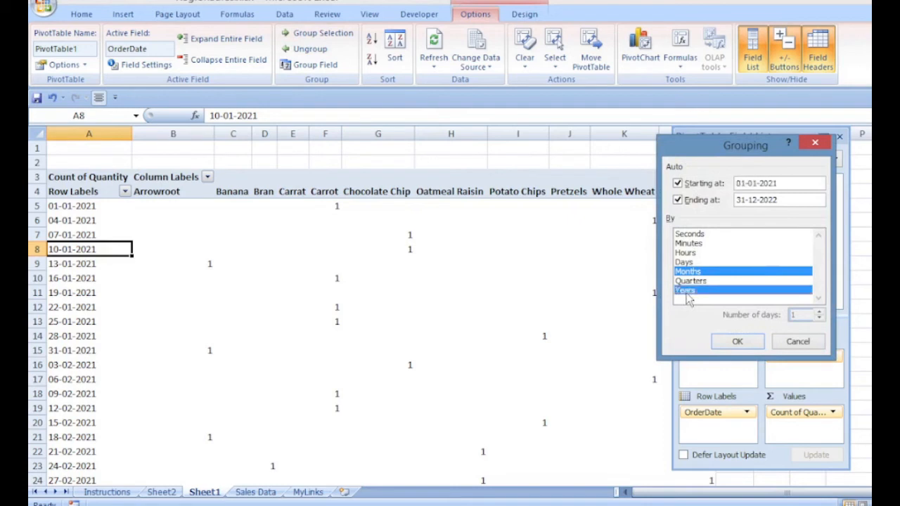
pyautogui.click(740, 342)
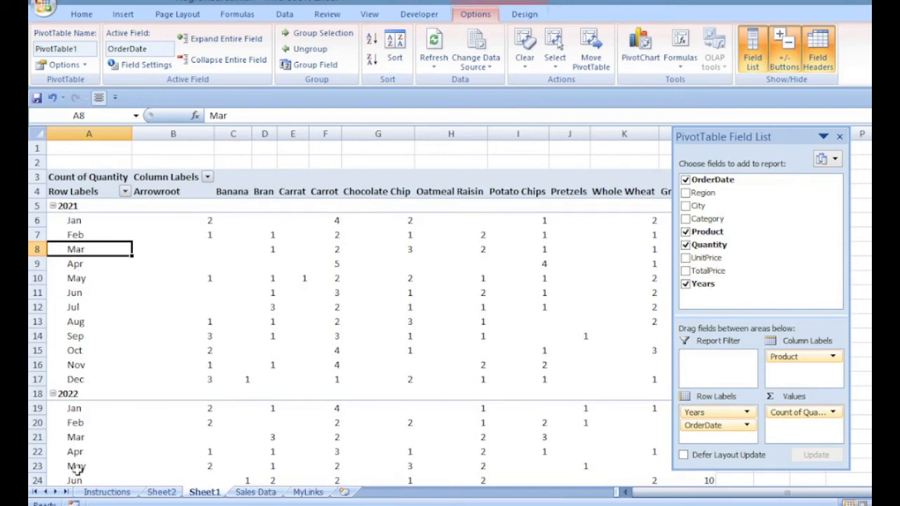
# Move Years from the row labels to the report filter and filter the PivotTable to 2022.
pyautogui.moveTo(706, 414); pyautogui.dragTo(709, 362)
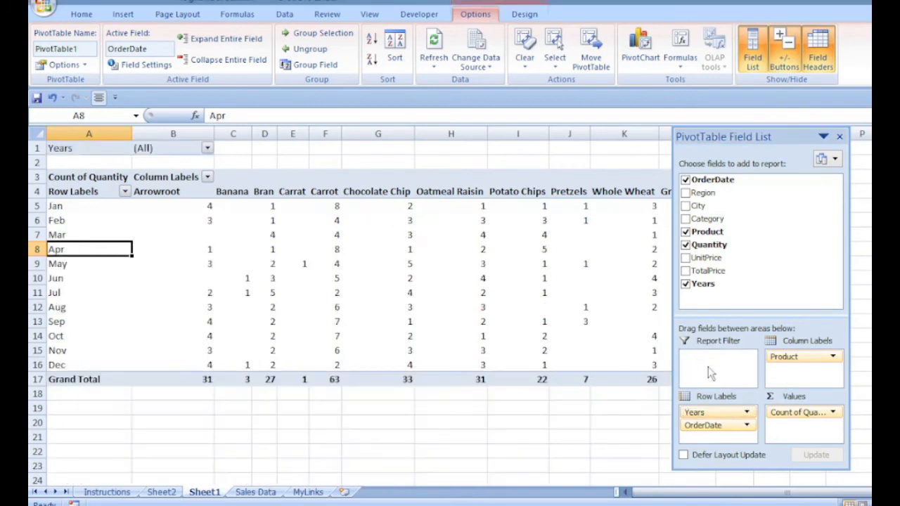
pyautogui.click(208, 148)
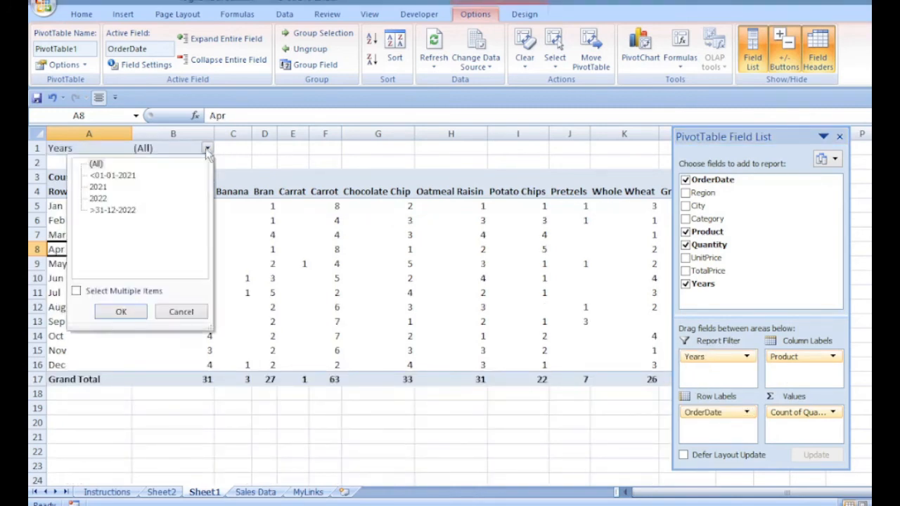
pyautogui.click(98, 199)
pyautogui.click(120, 312)
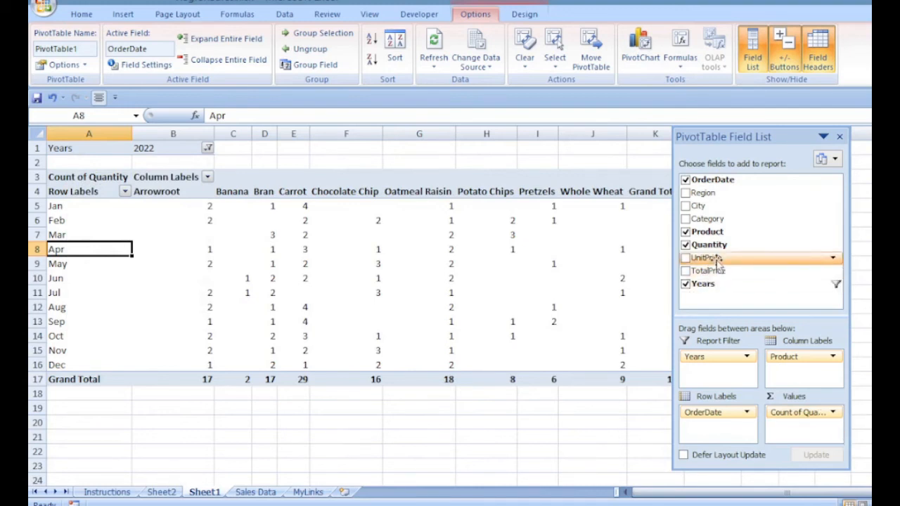
# Replace Quantity with TotalPrice as the PivotTable's only value field.
pyautogui.moveTo(713, 272); pyautogui.dragTo(798, 434)
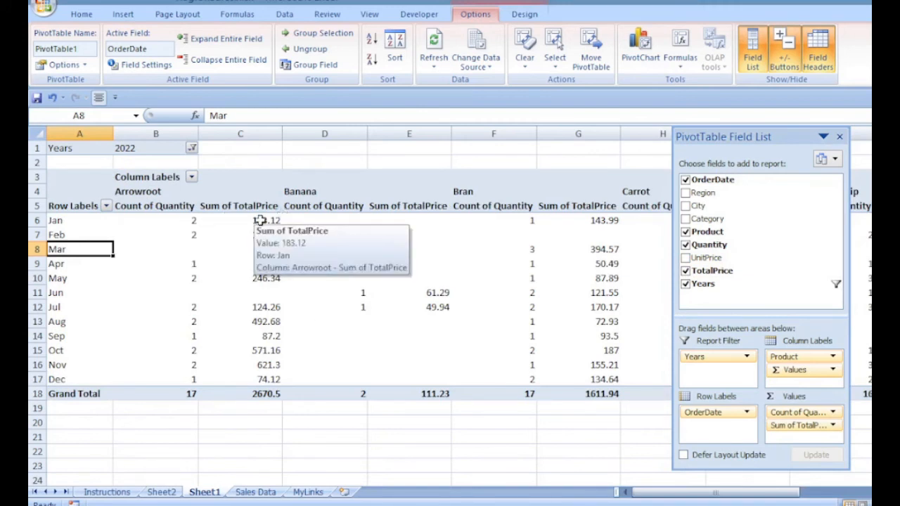
pyautogui.moveTo(801, 426); pyautogui.dragTo(615, 434)
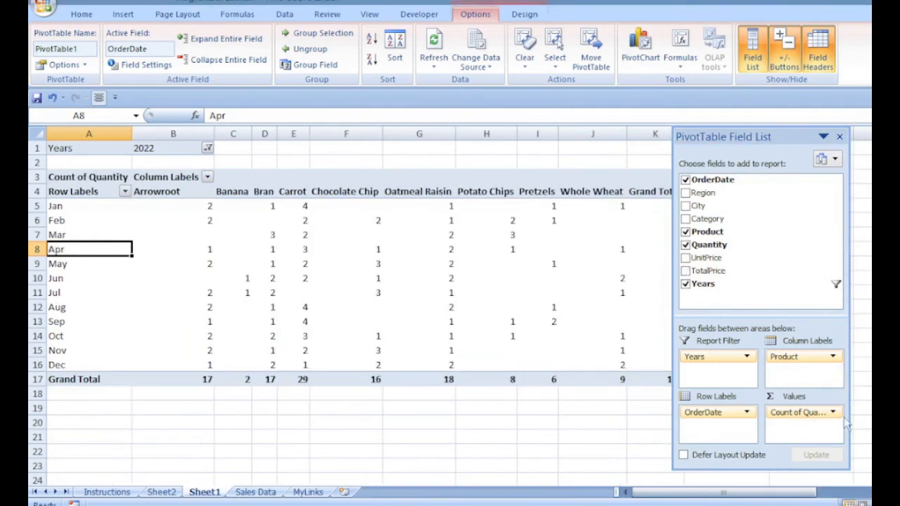
pyautogui.moveTo(831, 418); pyautogui.dragTo(601, 427)
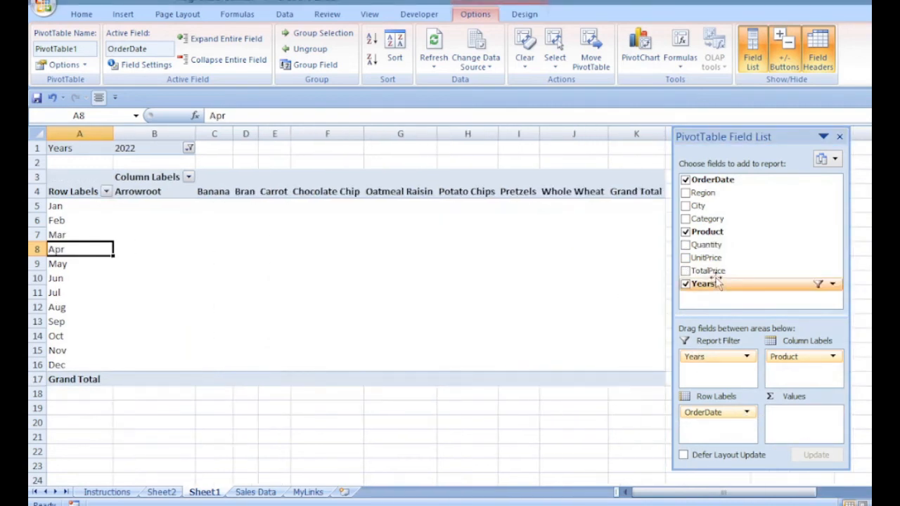
pyautogui.moveTo(706, 271); pyautogui.dragTo(794, 425)
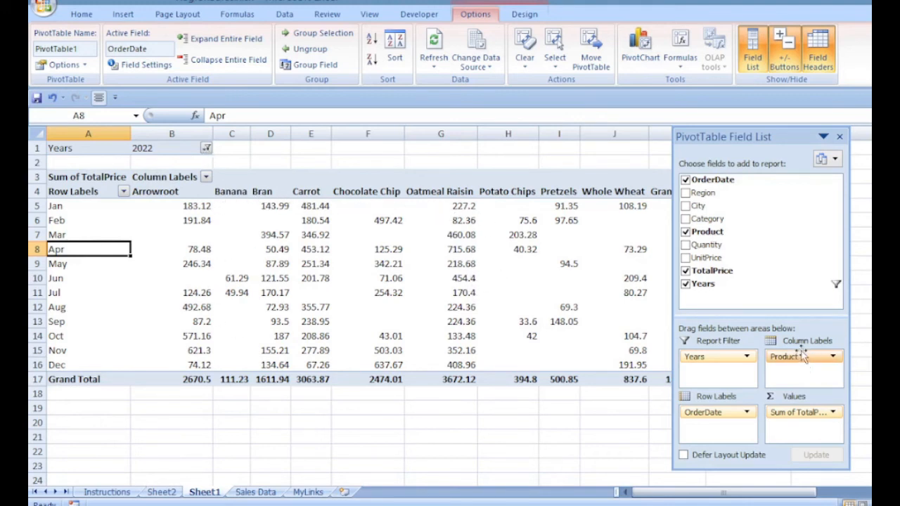
# Replace Product with Category as the PivotTable's column field.
pyautogui.moveTo(799, 357); pyautogui.dragTo(538, 412)
pyautogui.moveTo(706, 219); pyautogui.dragTo(795, 364)
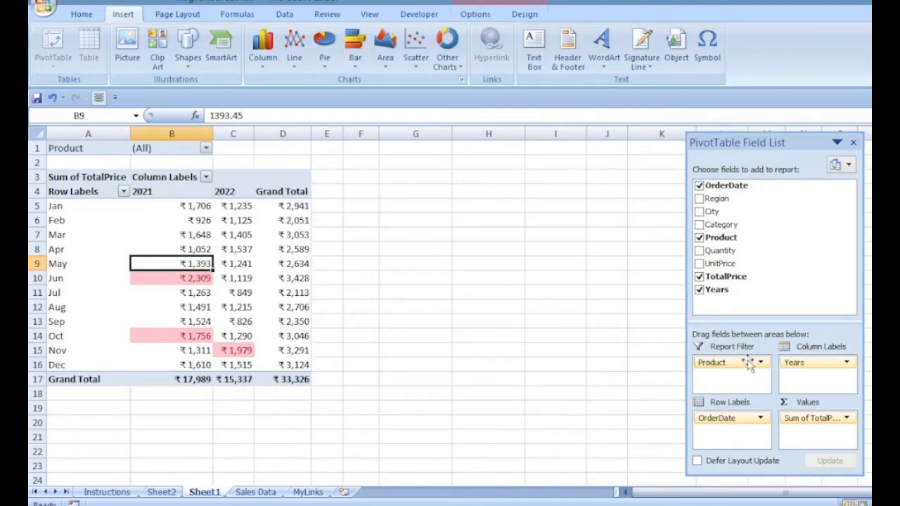
# View the items available in the Product report filter without changing the selection.
pyautogui.click(205, 148)
pyautogui.moveTo(203, 190); pyautogui.dragTo(212, 159)
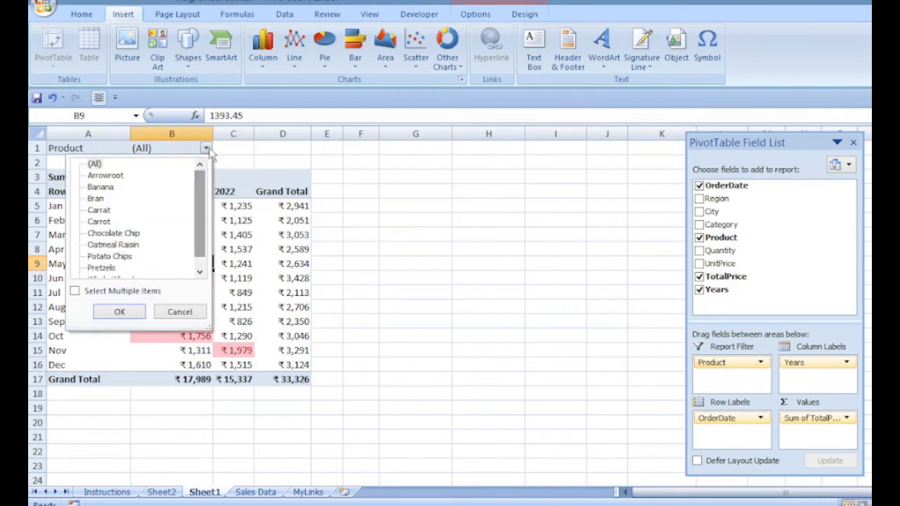
pyautogui.click(209, 149)
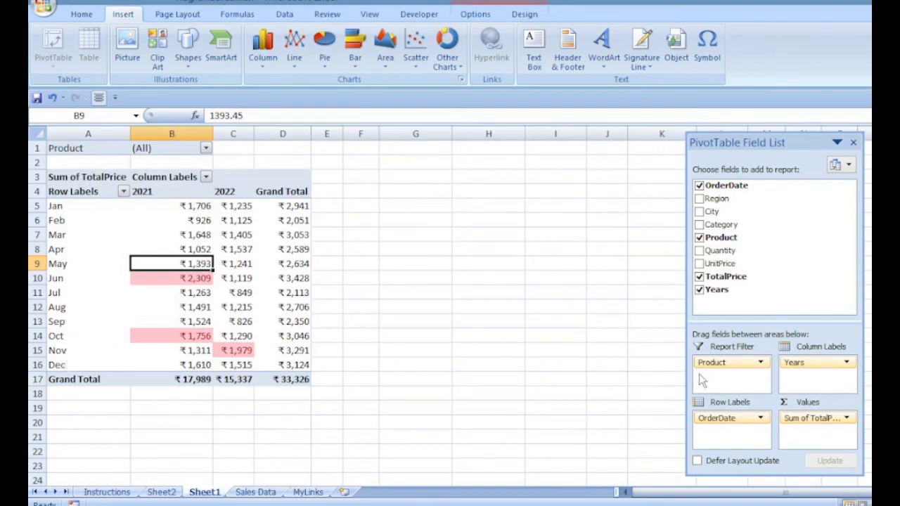
# Move Product from the report filter to the column labels and Years from the column labels to the report filter.
pyautogui.moveTo(718, 362); pyautogui.dragTo(808, 383)
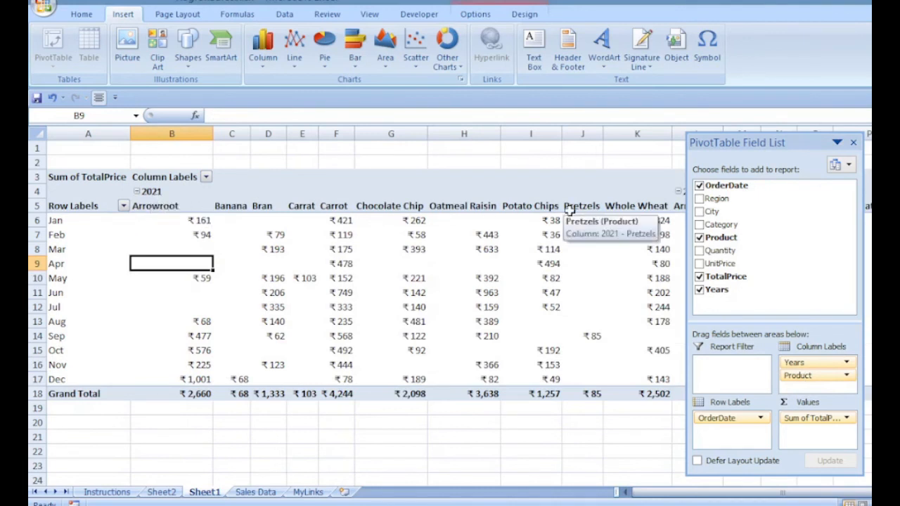
pyautogui.moveTo(715, 496); pyautogui.dragTo(777, 398)
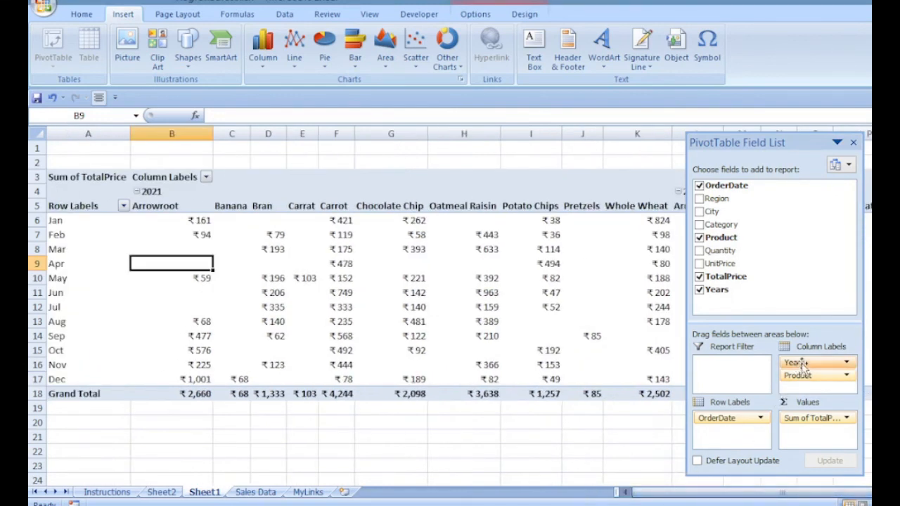
pyautogui.moveTo(794, 362); pyautogui.dragTo(721, 373)
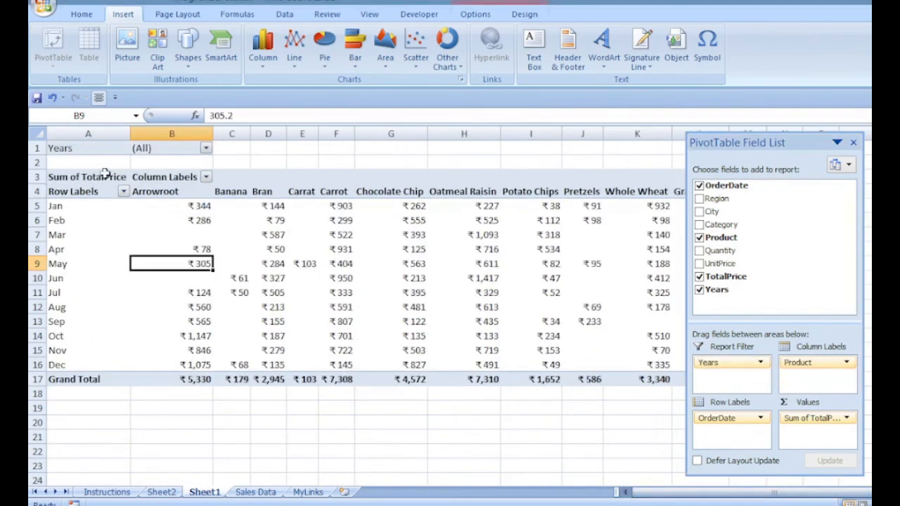
# Filter the PivotTable to the year 2022 with the Years report filter.
pyautogui.click(205, 149)
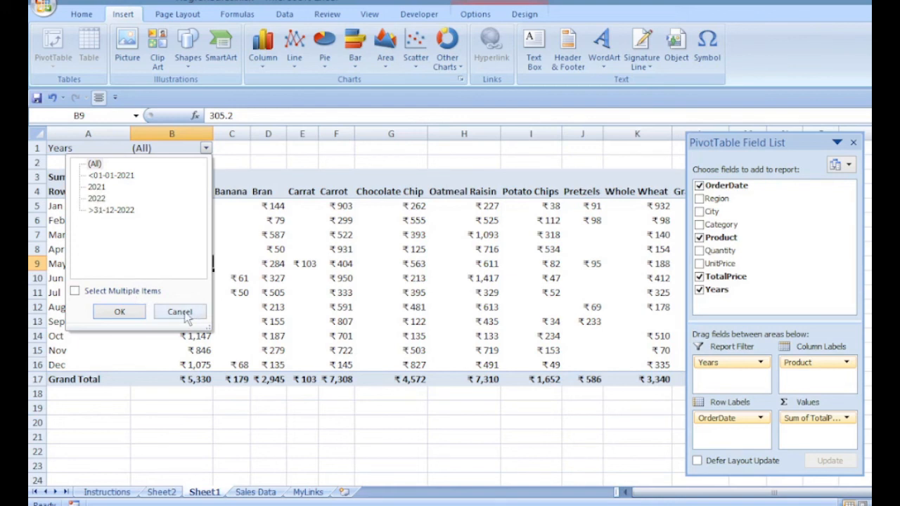
pyautogui.click(119, 313)
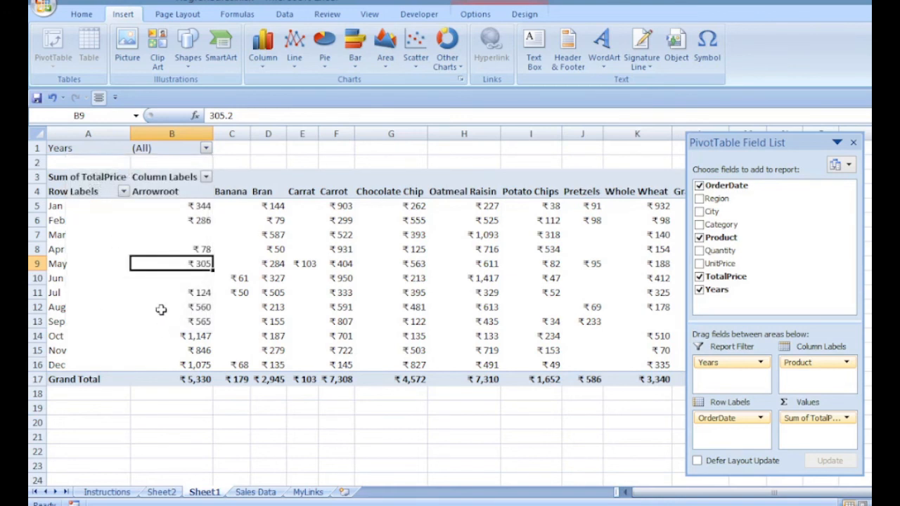
pyautogui.click(206, 149)
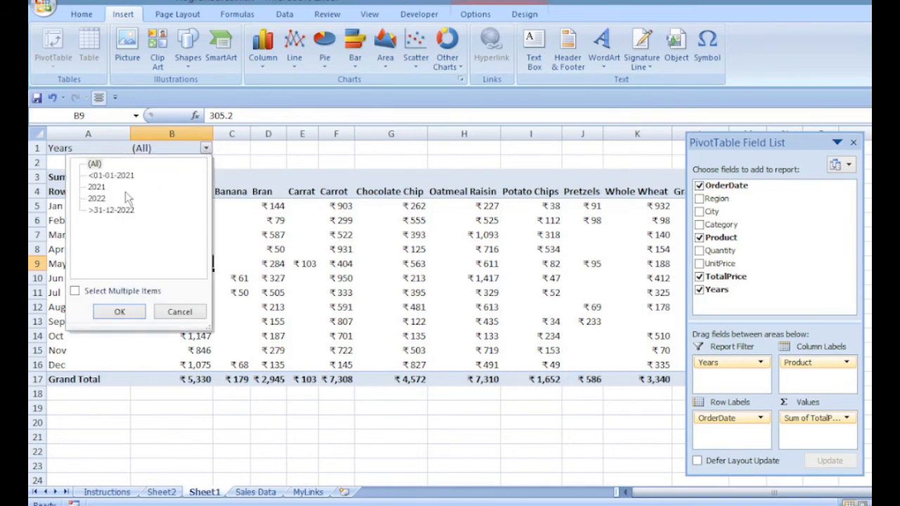
pyautogui.click(105, 201)
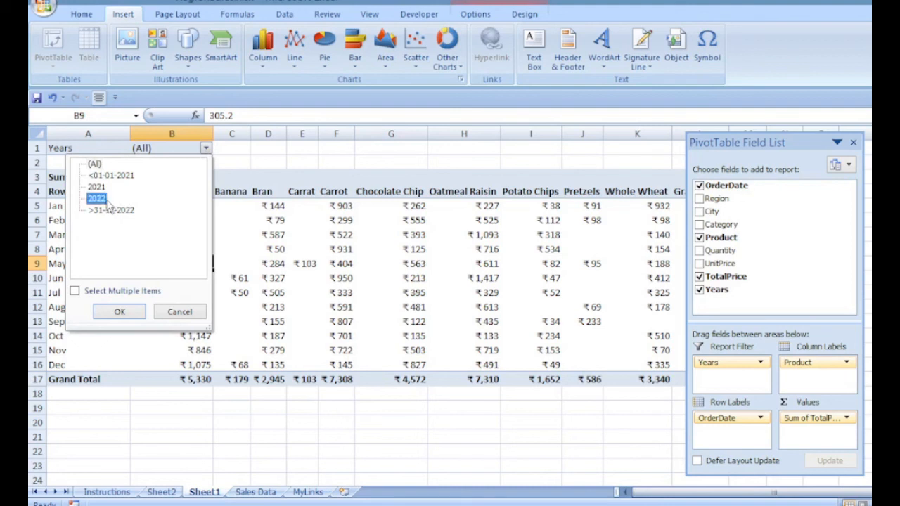
pyautogui.click(120, 311)
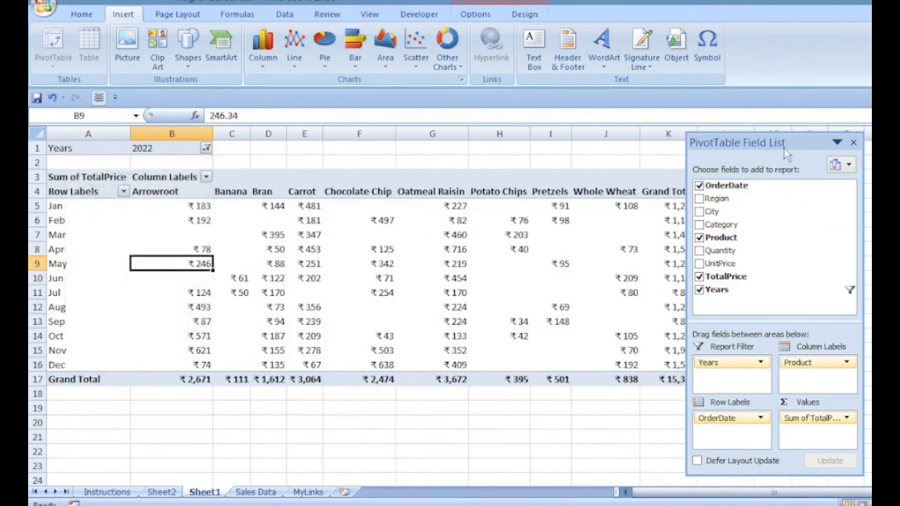
# Move the PivotTable field list aside and format cell B9 with a bottom 5 items rule using Green Fill with Dark Green Text.
pyautogui.moveTo(784, 146); pyautogui.dragTo(886, 145)
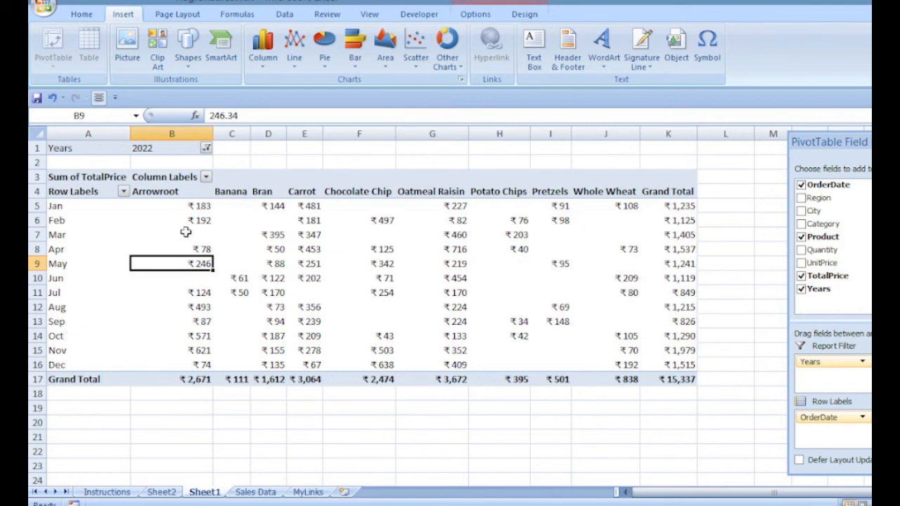
pyautogui.click(88, 15)
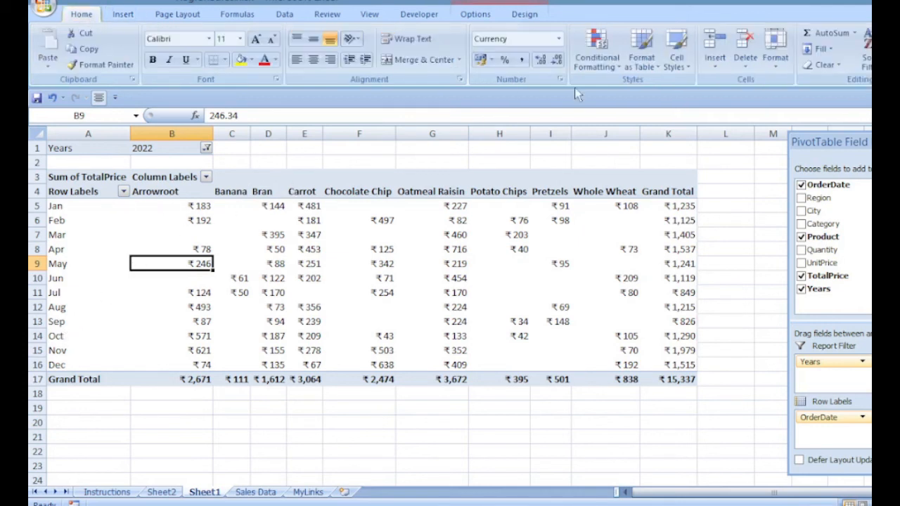
pyautogui.click(595, 50)
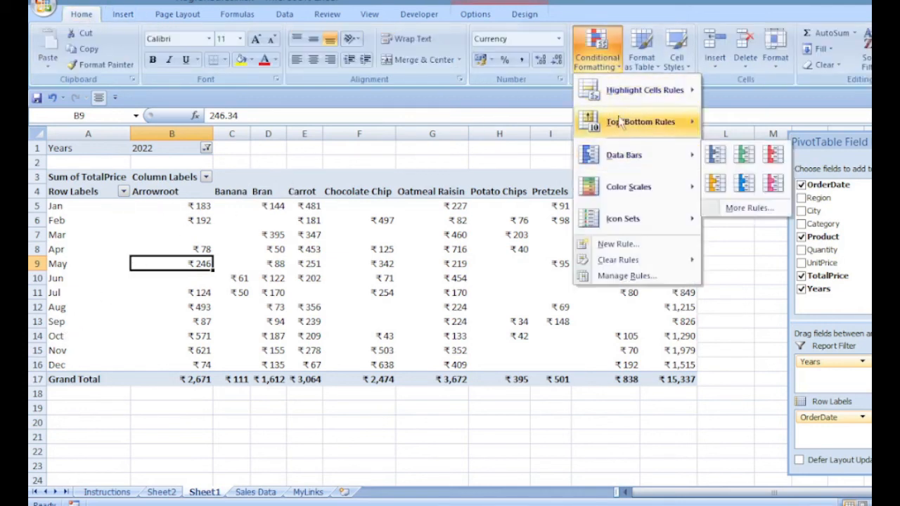
pyautogui.moveTo(622, 122)
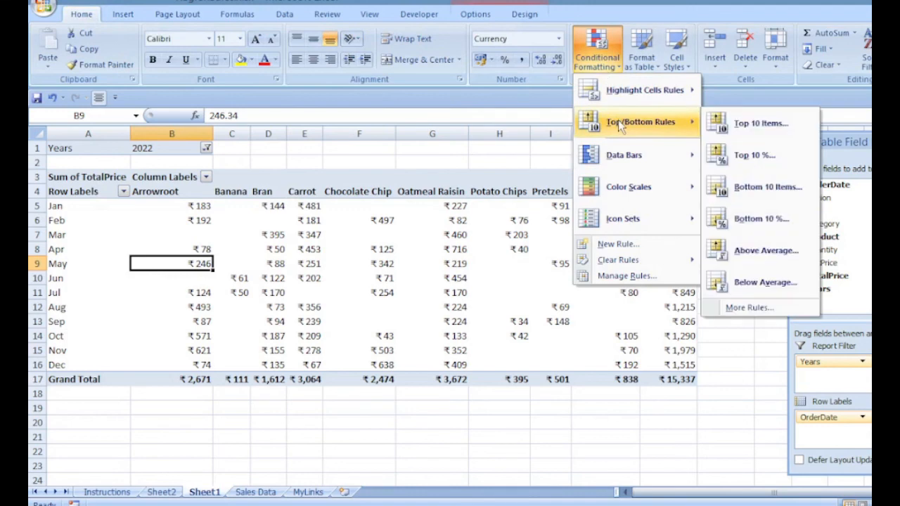
pyautogui.click(740, 188)
pyautogui.moveTo(662, 257); pyautogui.dragTo(607, 262)
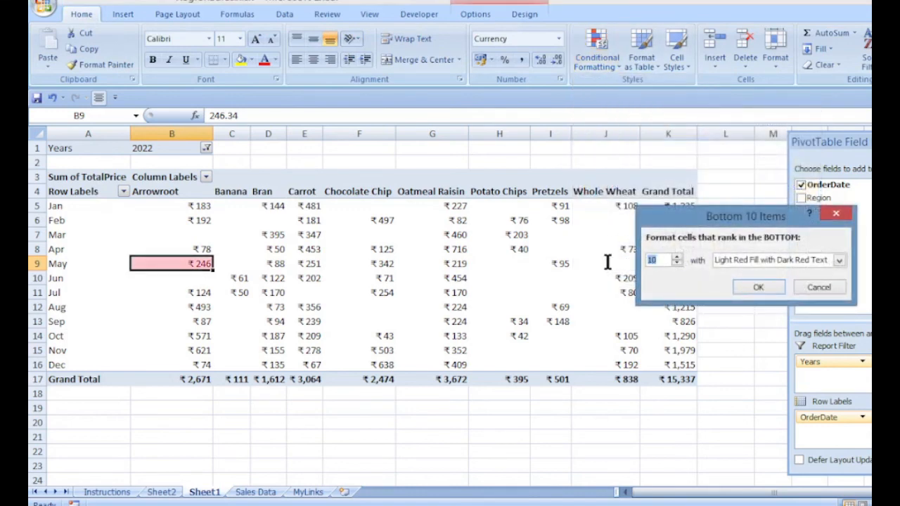
pyautogui.write('5')
pyautogui.click(838, 260)
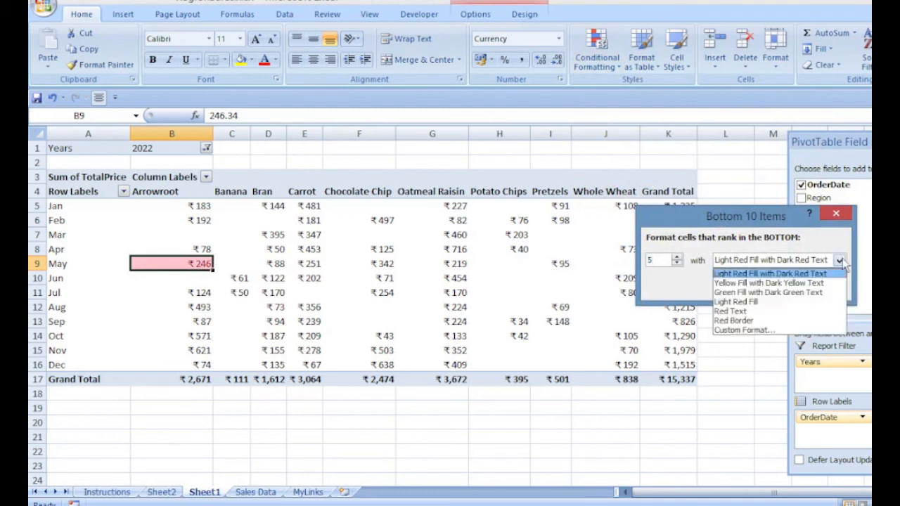
pyautogui.click(773, 289)
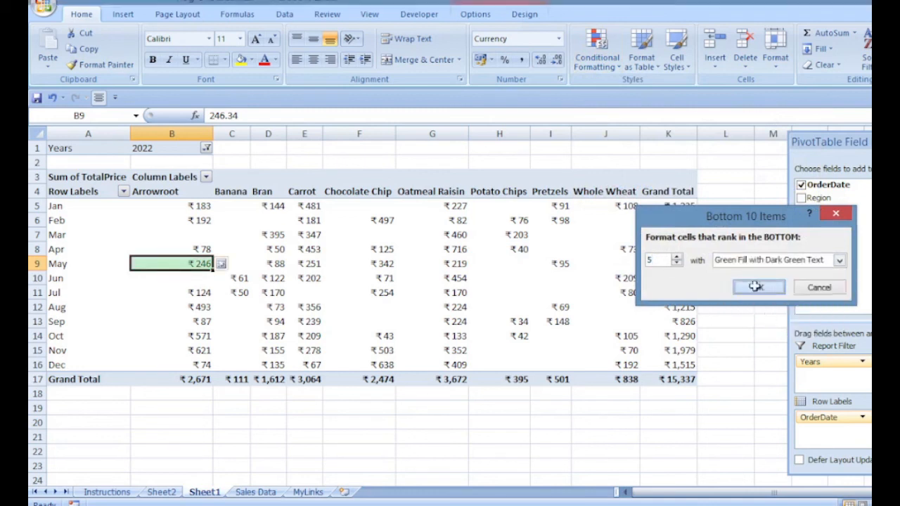
pyautogui.click(757, 288)
# Extend the bottom 5 formatting rule to all cells showing "Sum of TotalPrice" values for "OrderDate" and "Product".
pyautogui.click(232, 265)
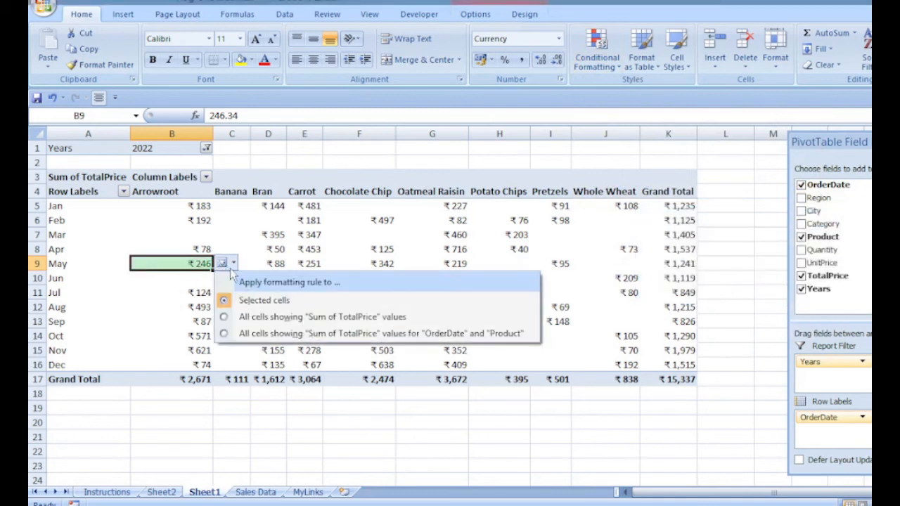
pyautogui.click(265, 336)
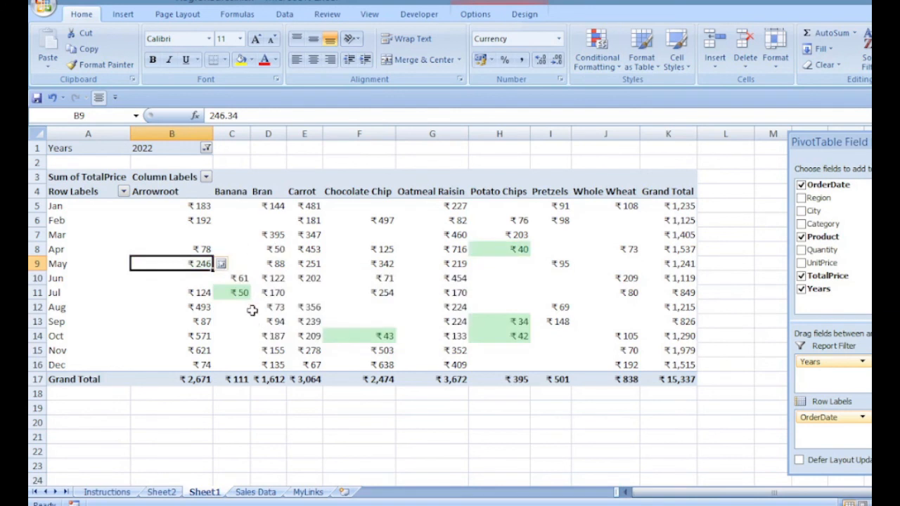
pyautogui.moveTo(429, 349)
pyautogui.moveTo(340, 295)
# Filter the PivotTable to the year 2021 with the Years report filter and check which cells are highlighted.
pyautogui.click(206, 149)
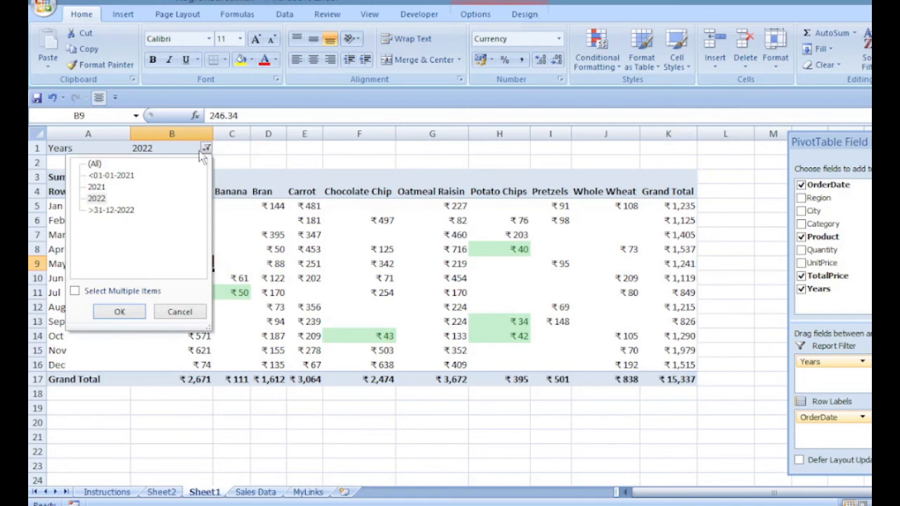
pyautogui.click(98, 187)
pyautogui.click(121, 315)
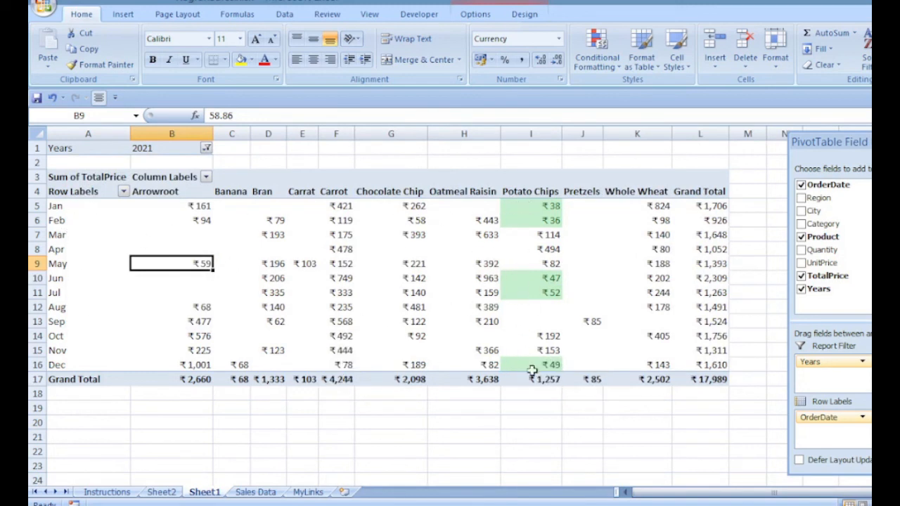
pyautogui.moveTo(534, 371)
pyautogui.moveTo(364, 336)
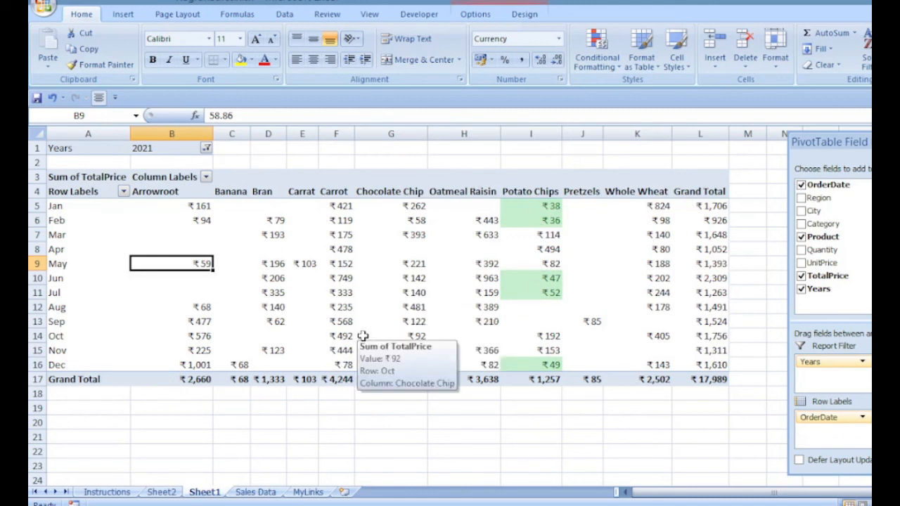